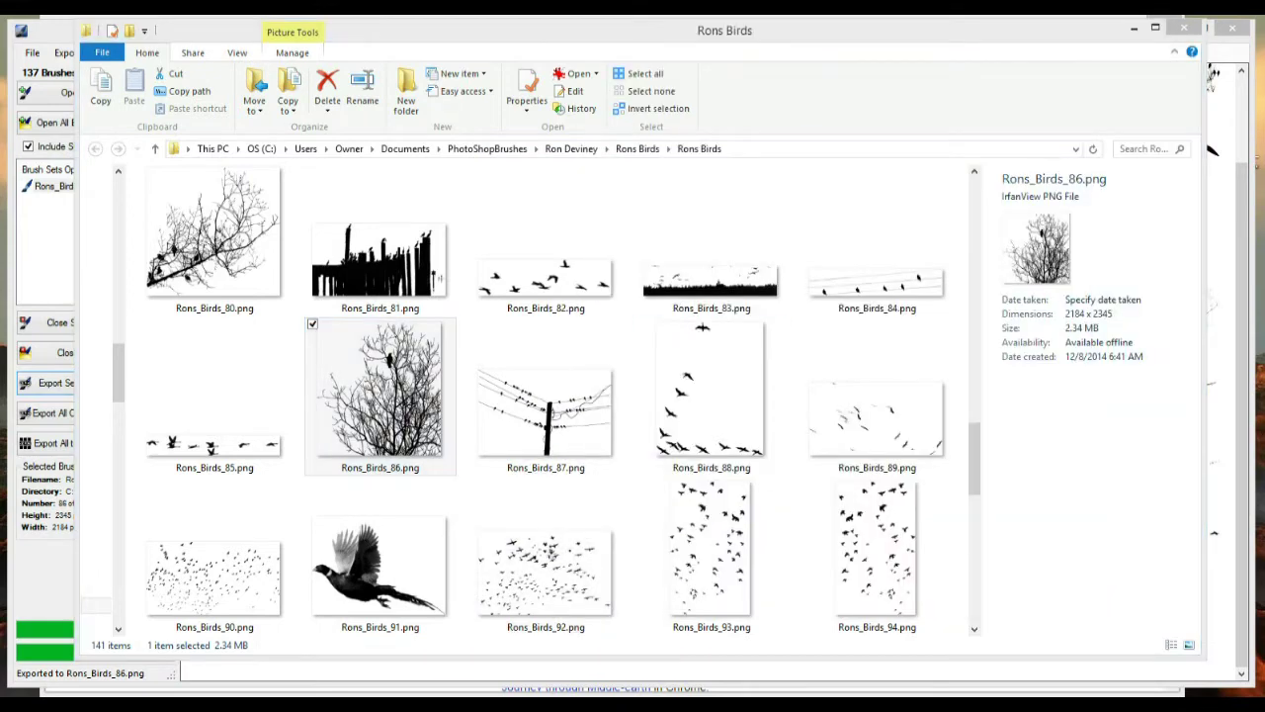
- Launch Howler 9 from Rons_Birds_86.png in the Rons Birds folder
double_click(403, 361)
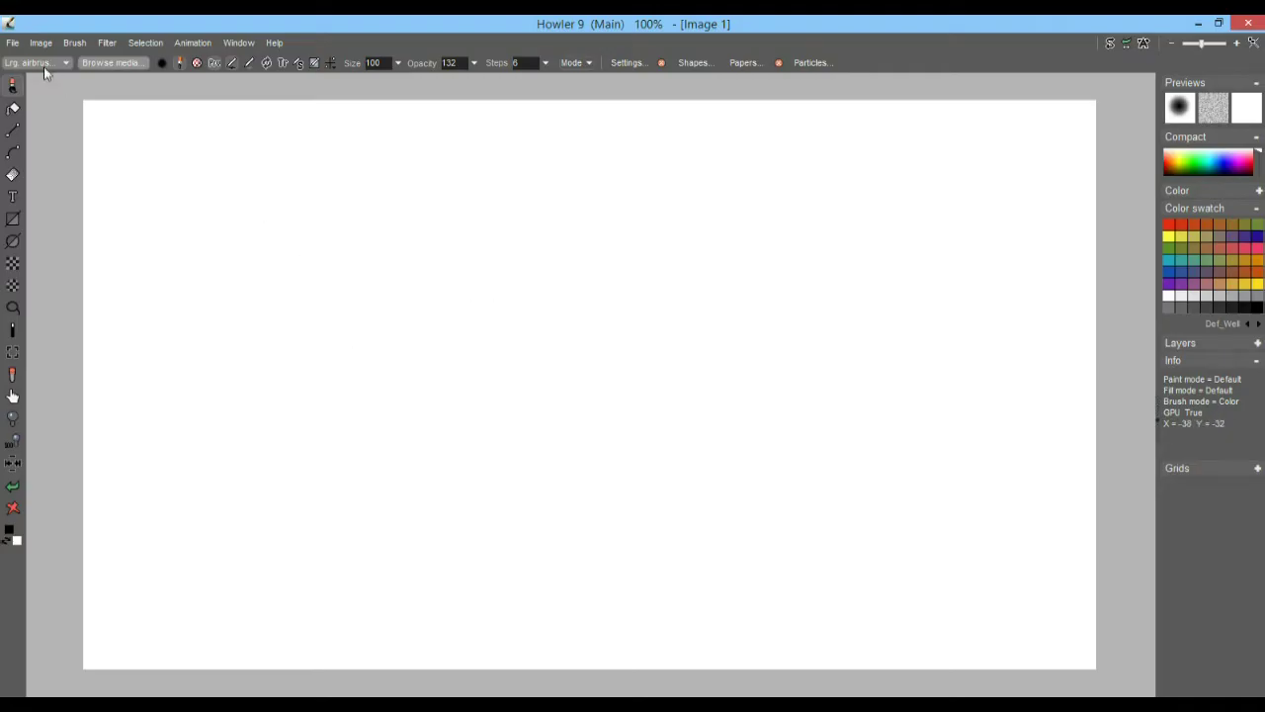
- Open Rons_Birds_86.png via File > Open and confirm replacing the blank image
click(12, 44)
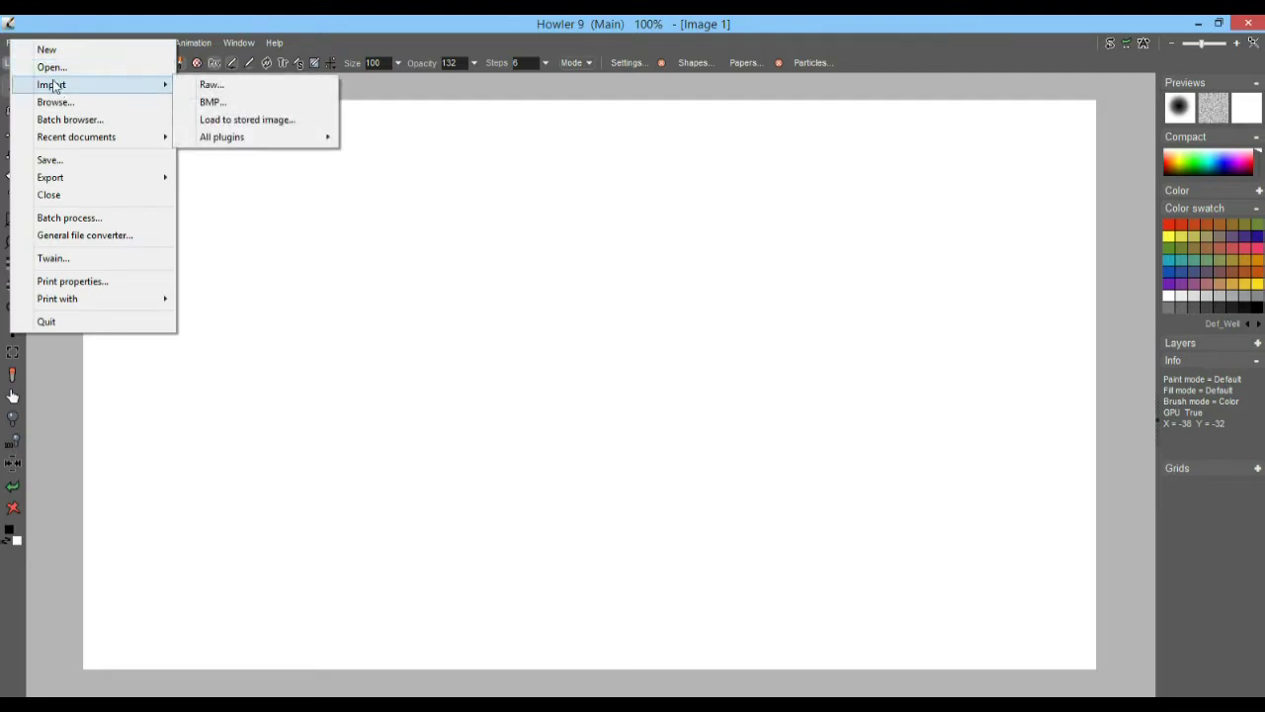
click(50, 68)
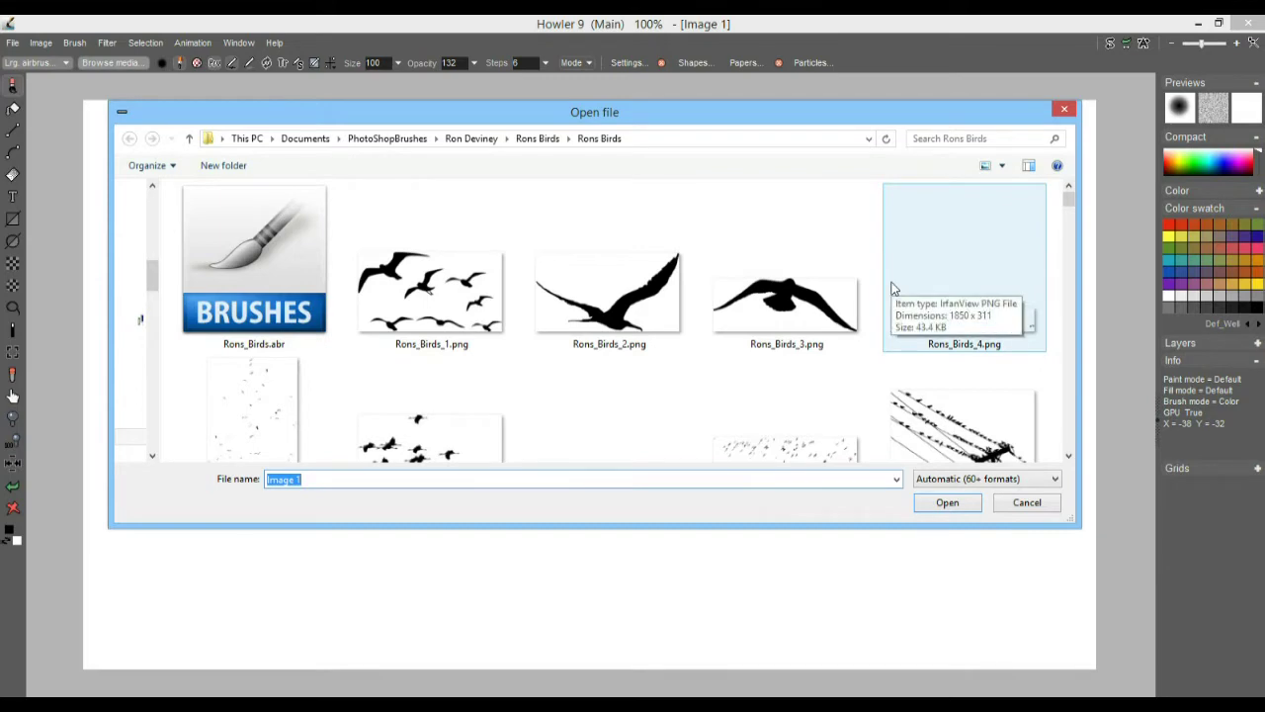
click(791, 292)
ctrl+scroll(802, 288, down, 2)
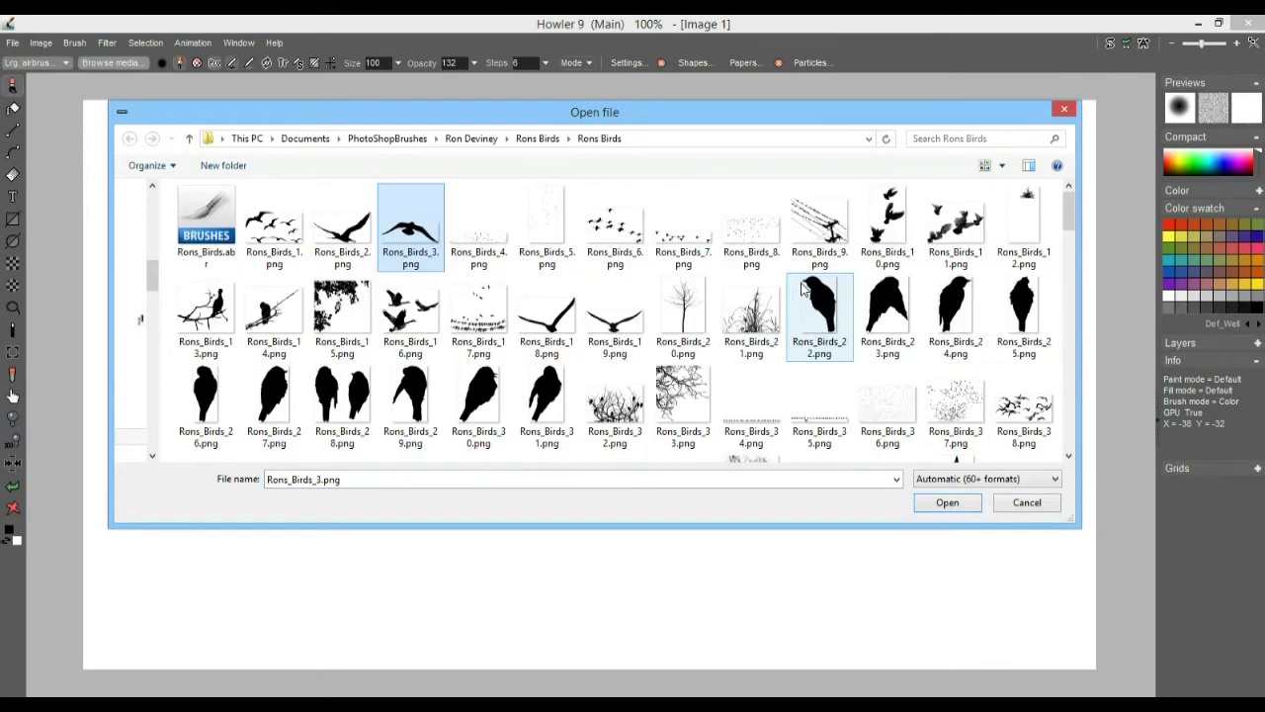
click(752, 314)
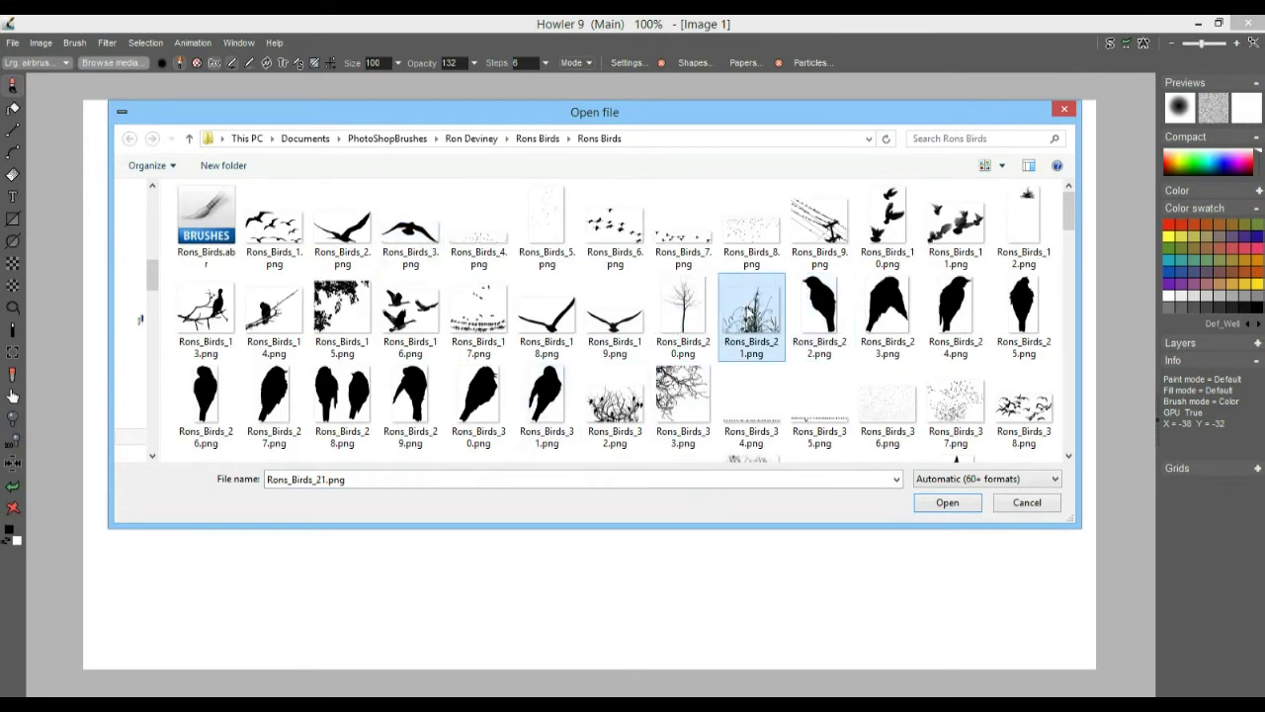
scroll(537, 326, down, 4)
click(754, 399)
double_click(751, 400)
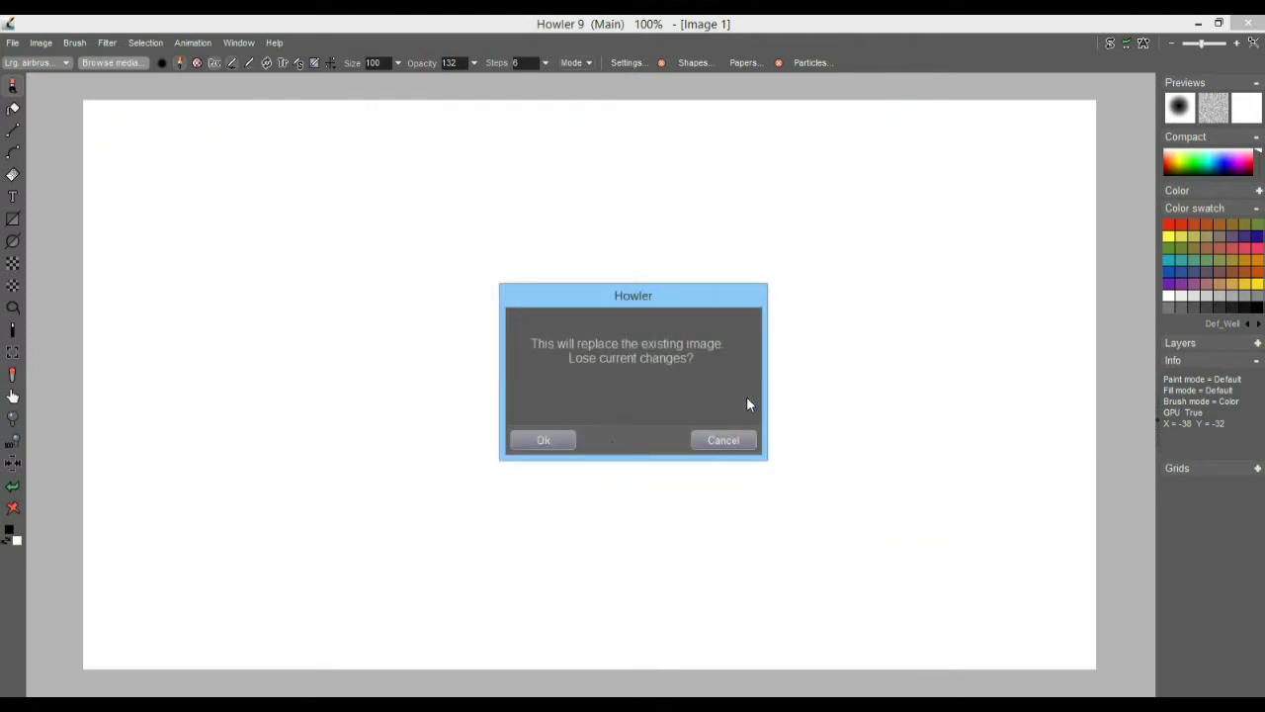
click(542, 442)
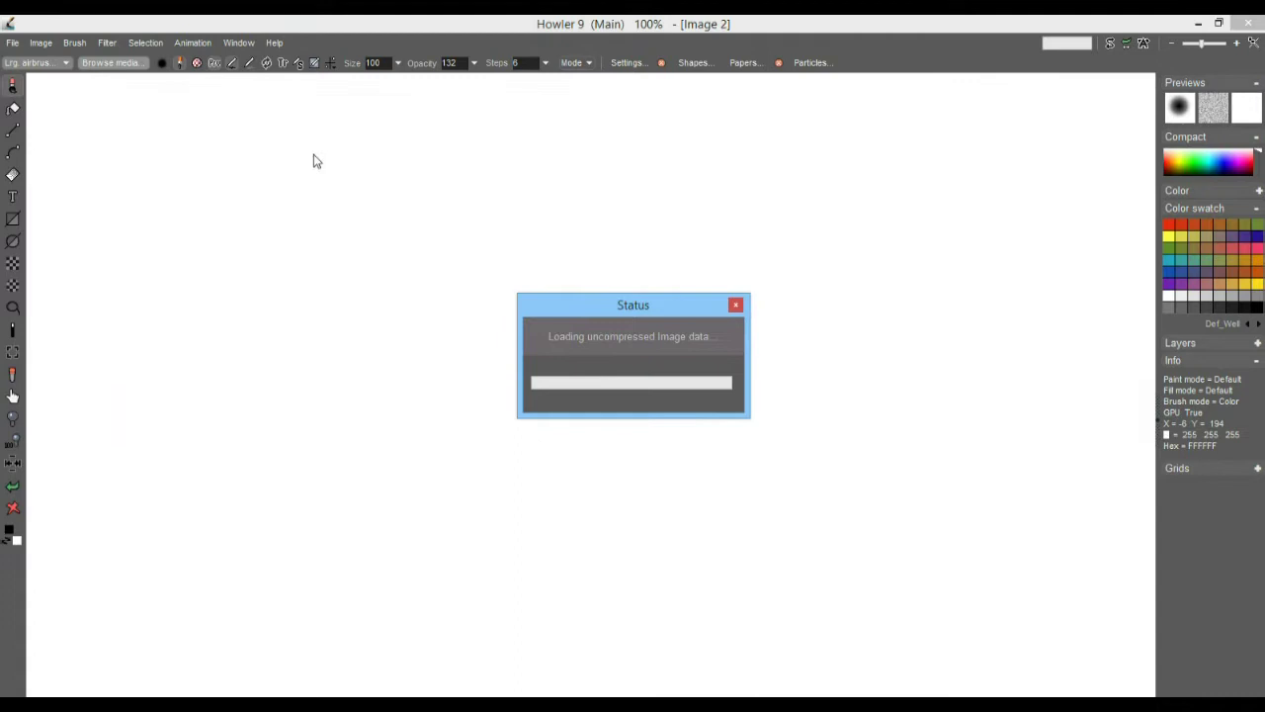
- Store a copy of the tree image and a copy of its alpha mask
scroll(571, 207, down, 5)
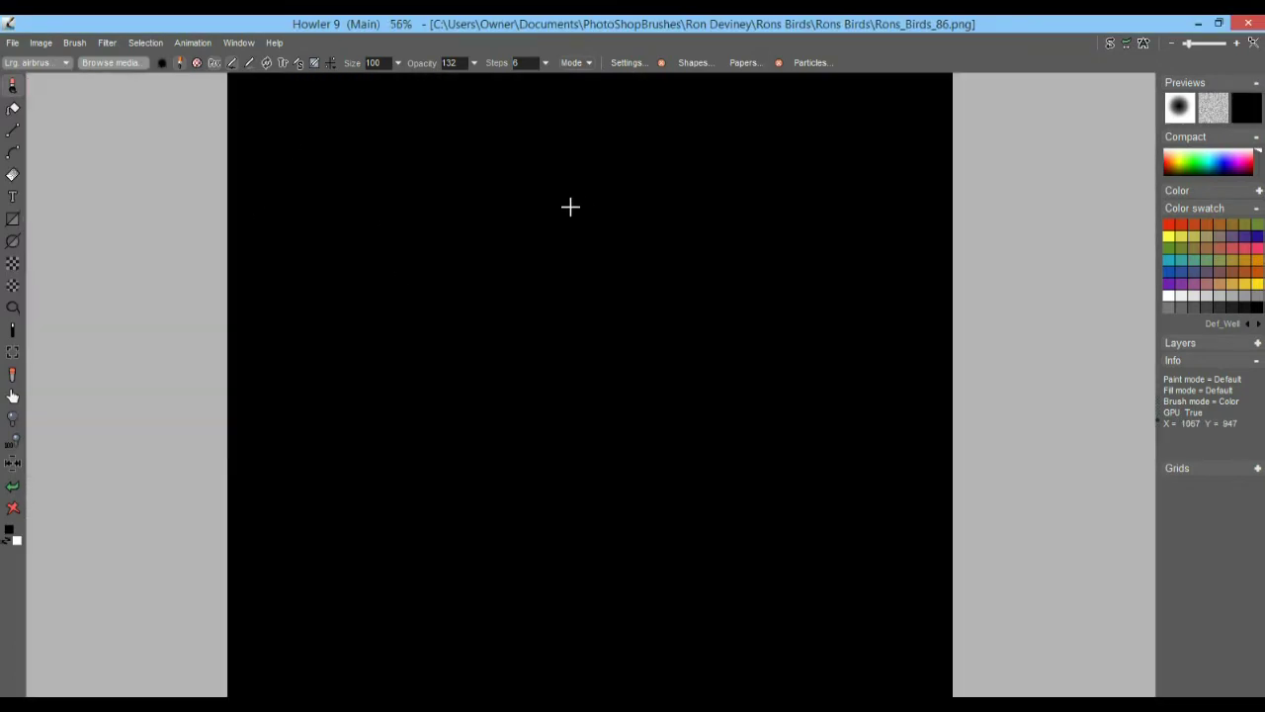
click(42, 46)
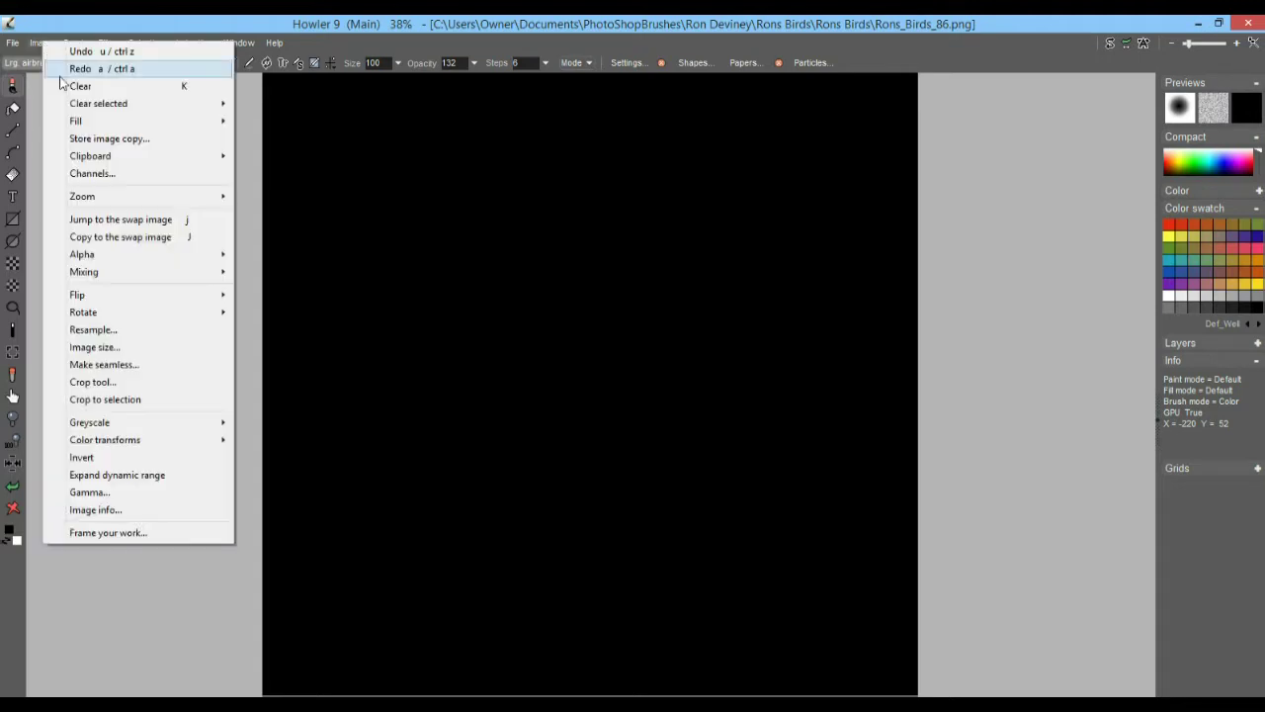
click(94, 134)
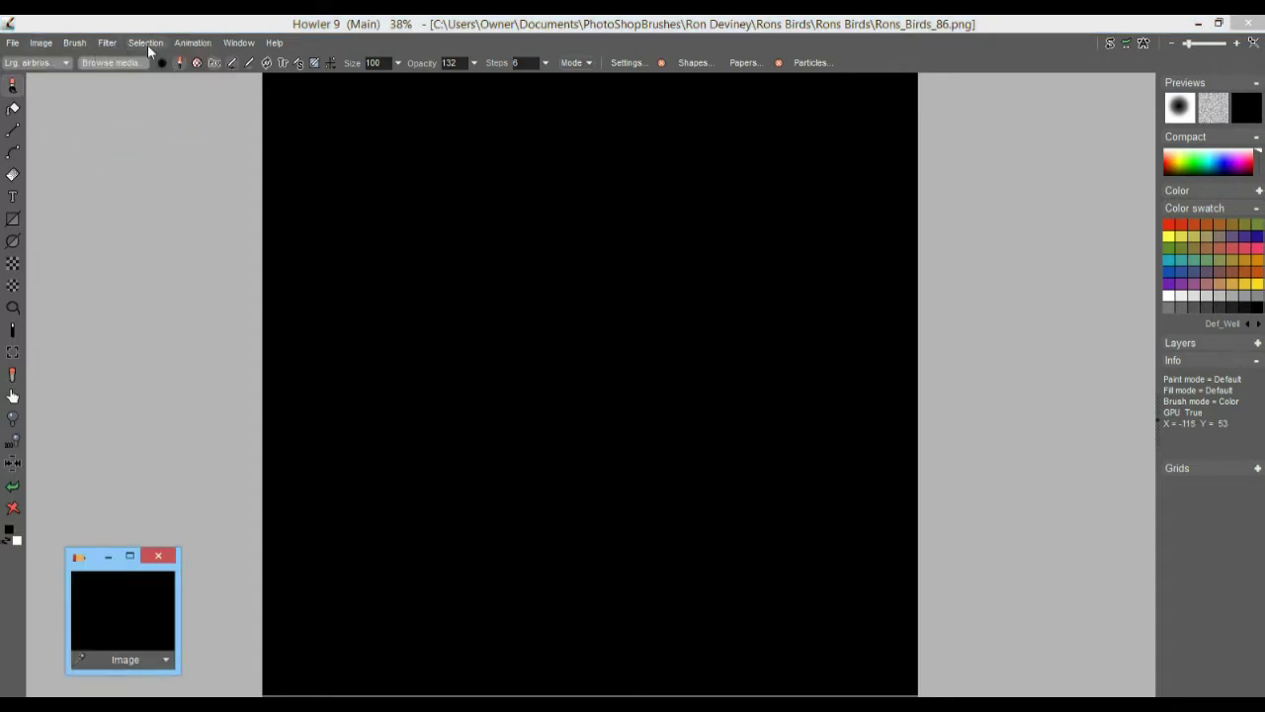
click(146, 43)
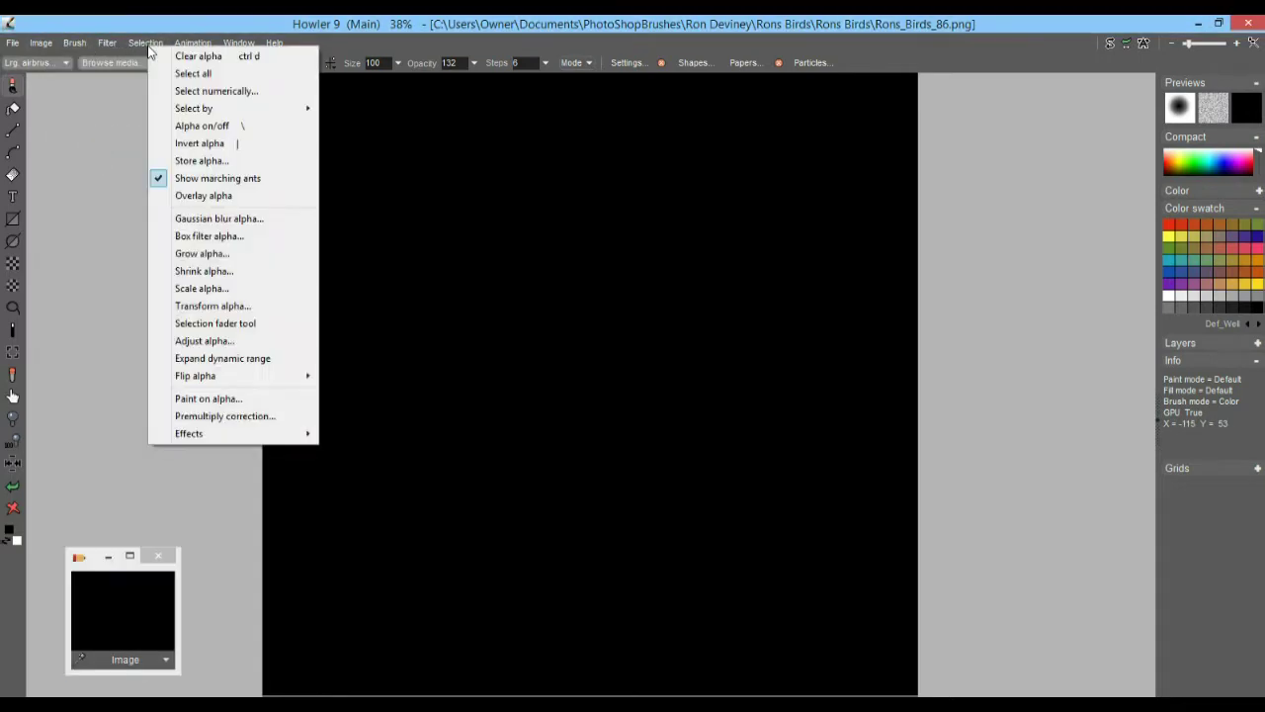
click(213, 162)
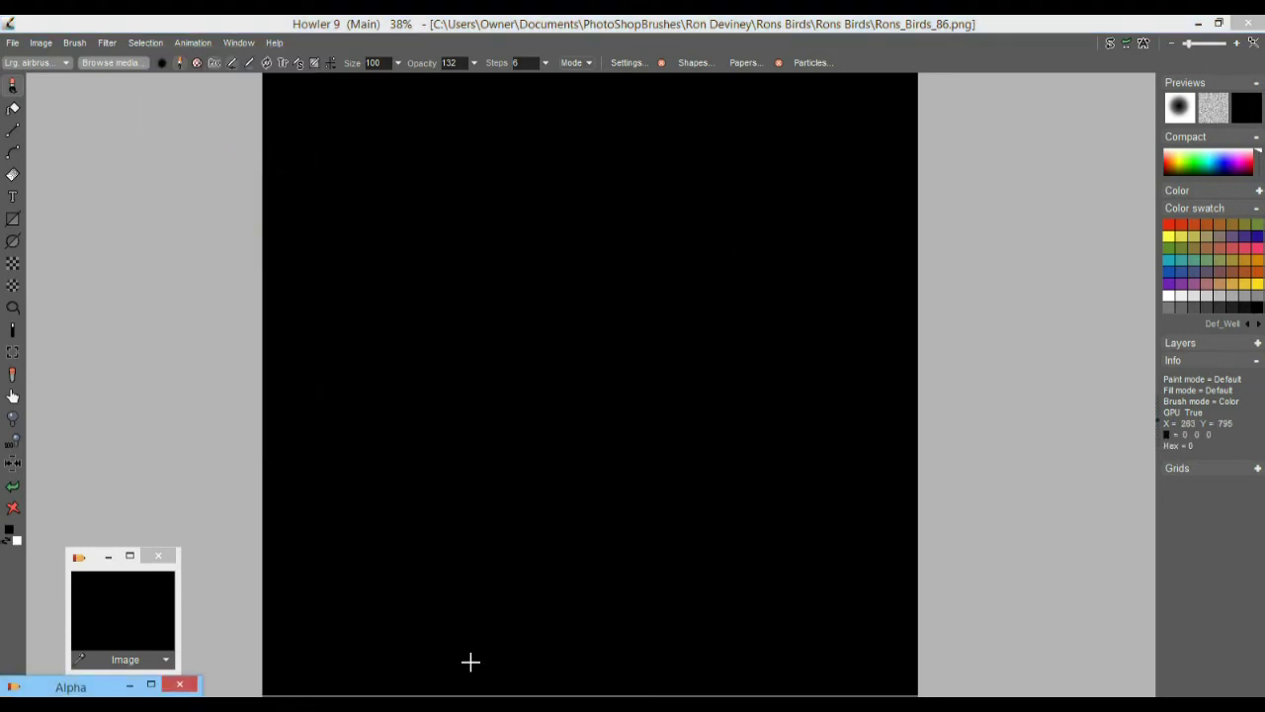
- Restore, reposition and enlarge the Alpha window, then toggle the alpha display on and off
click(130, 685)
drag(144, 415, 124, 242)
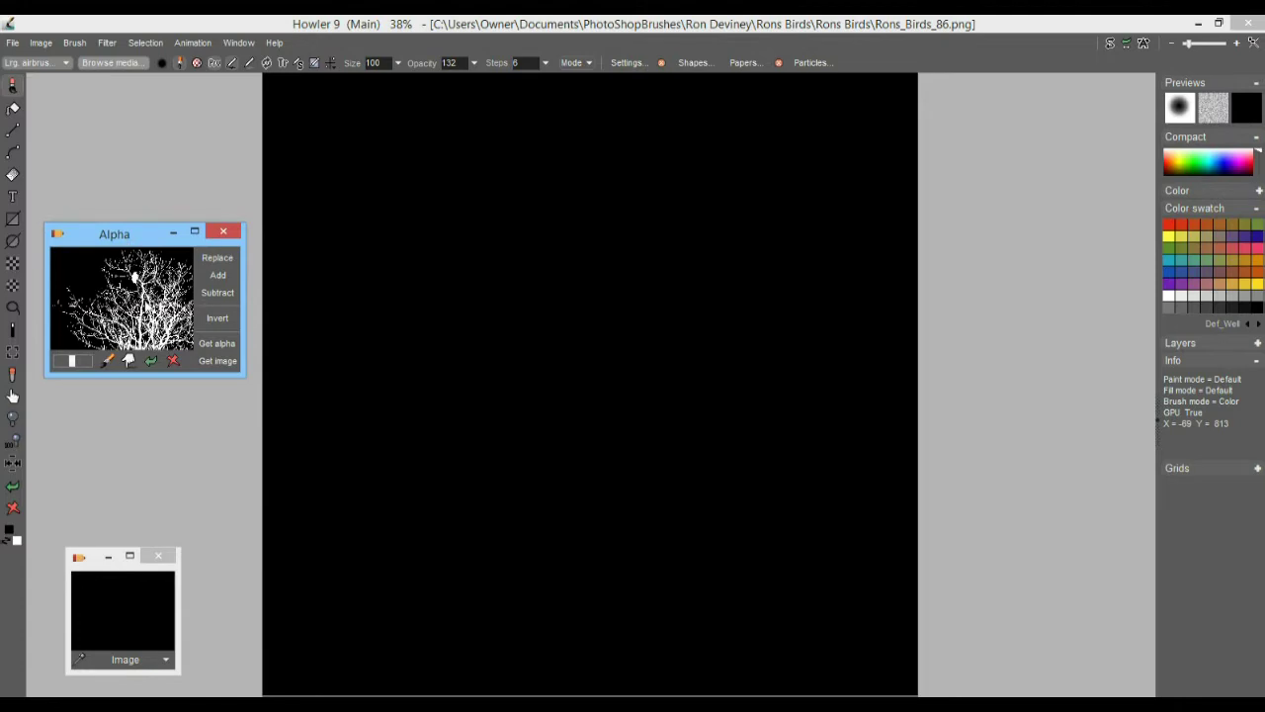
mouse_move(244, 377)
mouse_down()
mouse_move(591, 615)
mouse_move(333, 389)
mouse_move(208, 356)
mouse_move(221, 370)
mouse_up()
click(144, 42)
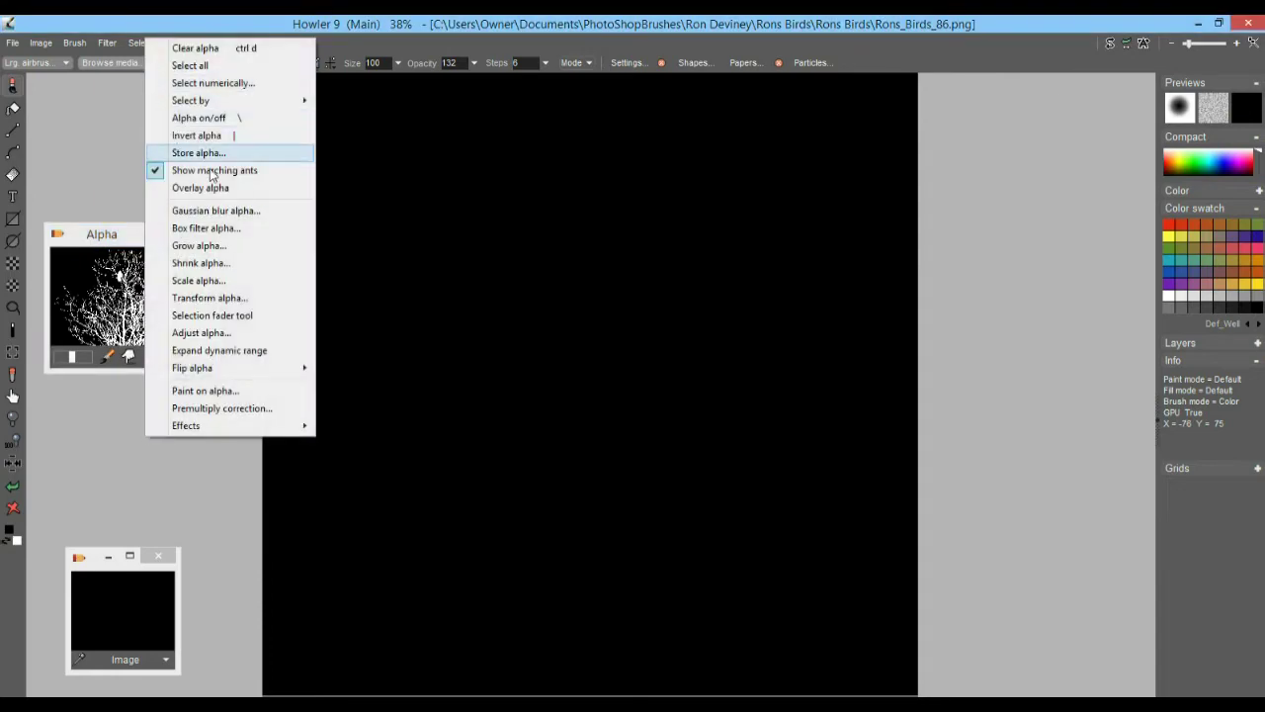
click(216, 118)
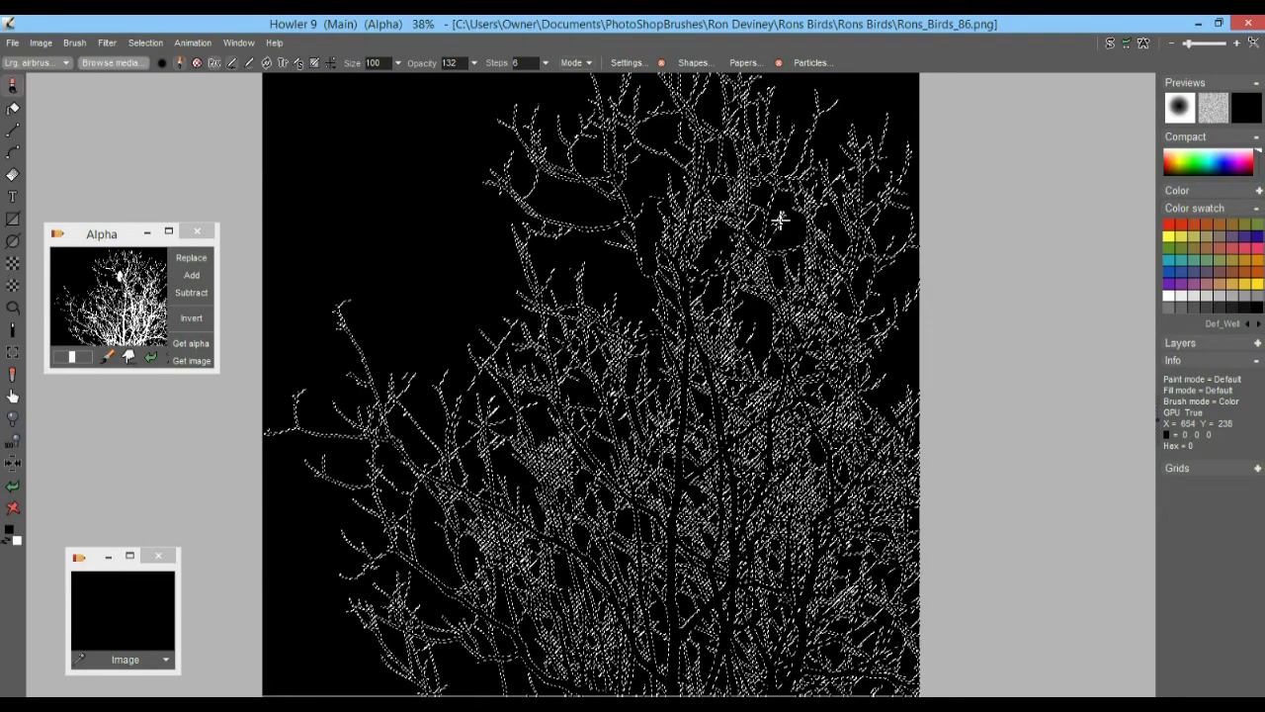
click(151, 47)
click(213, 121)
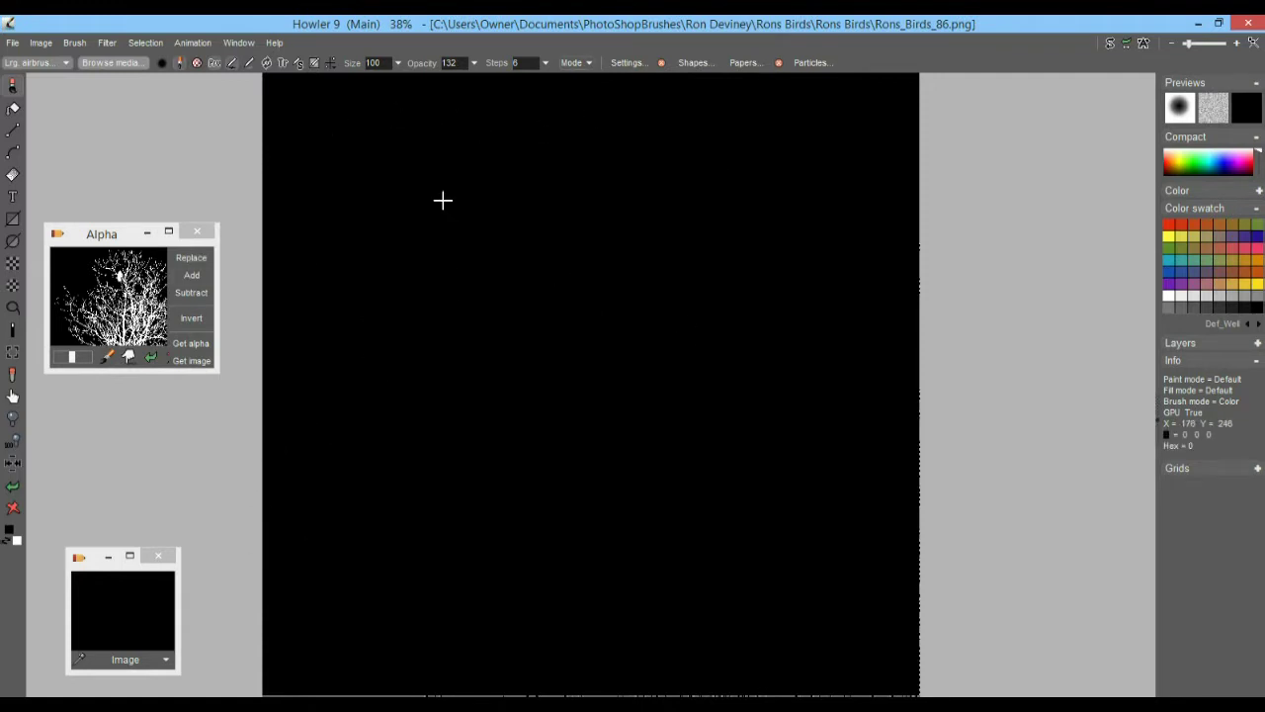
- Show the alpha again, invert the stored tree mask, and load it as the selection
click(148, 41)
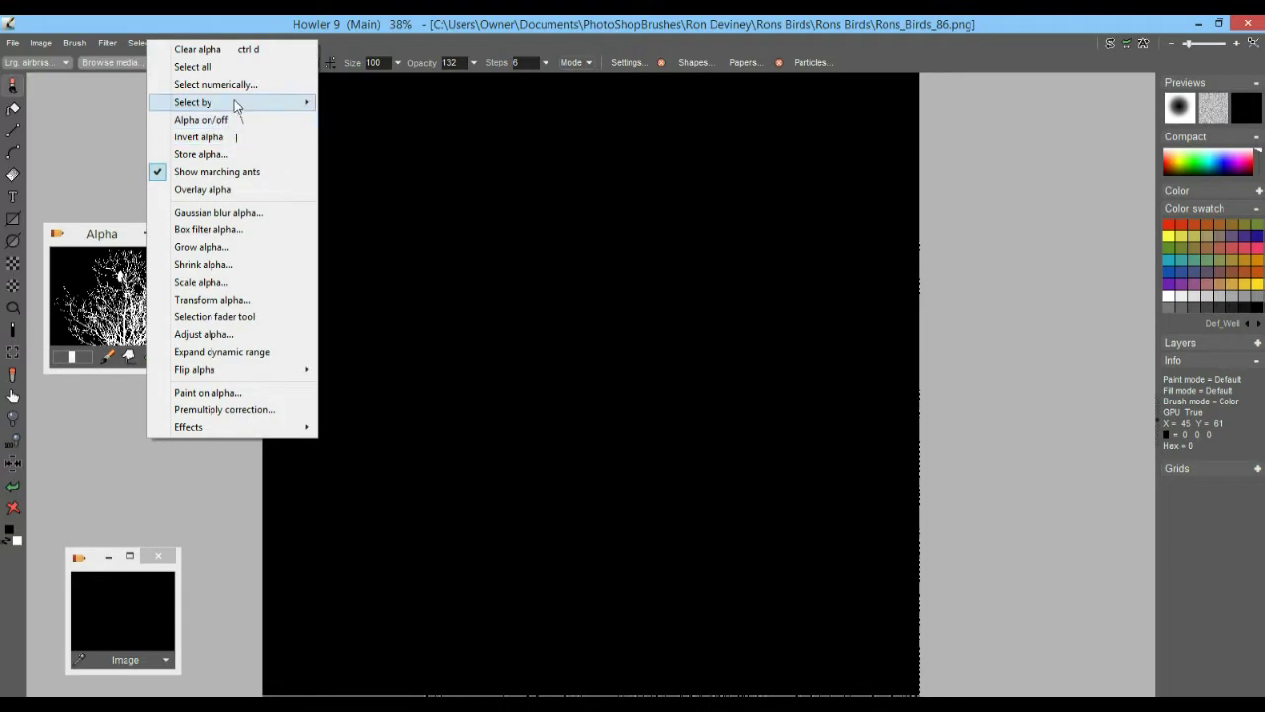
mouse_move(235, 104)
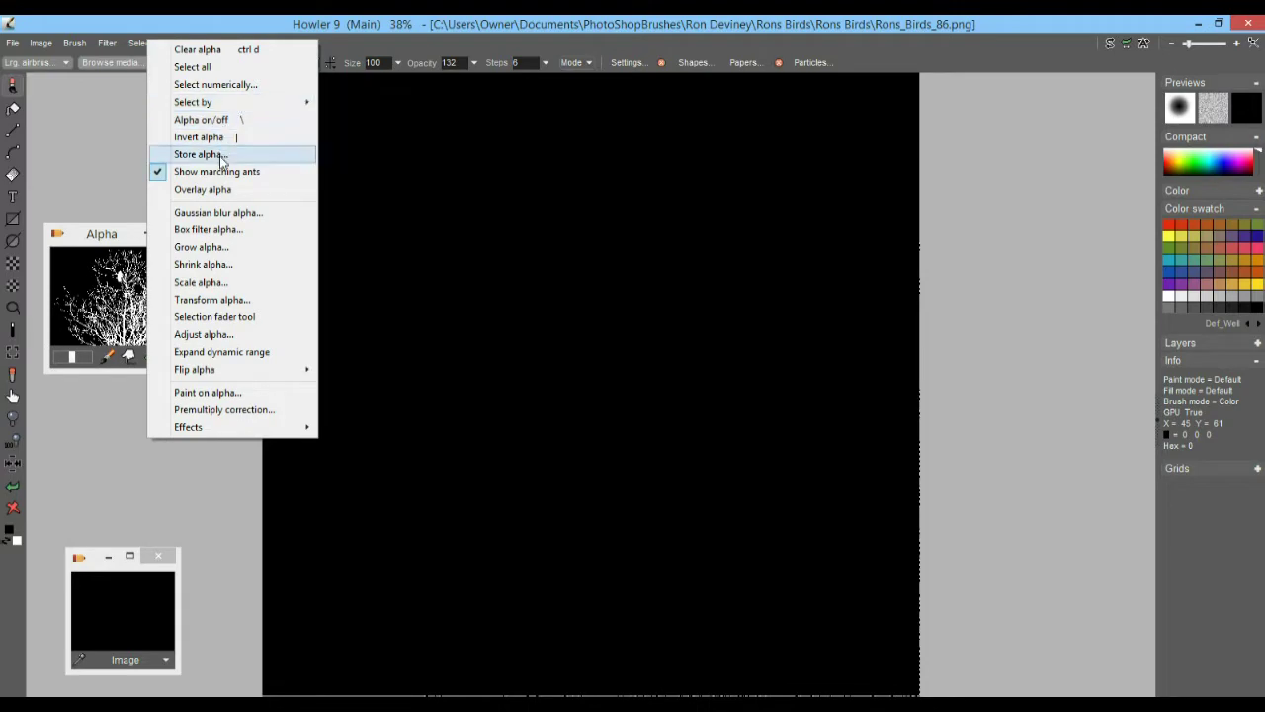
click(213, 119)
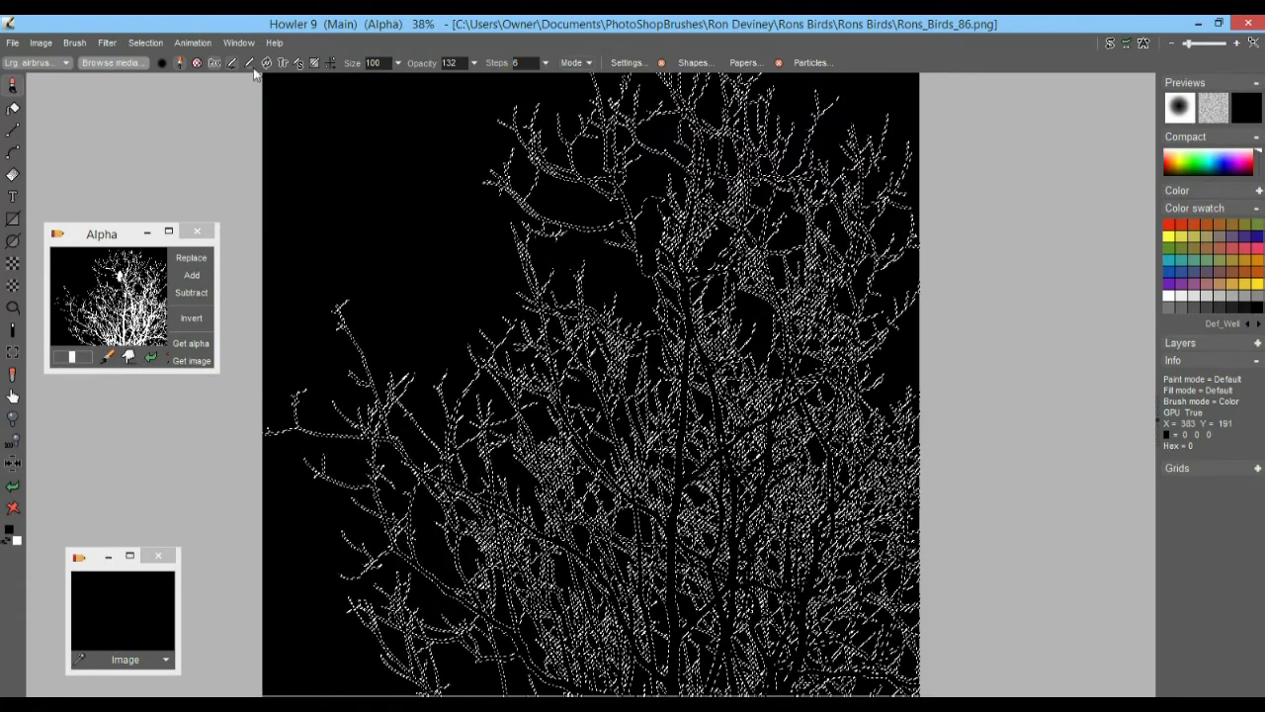
drag(95, 233, 99, 142)
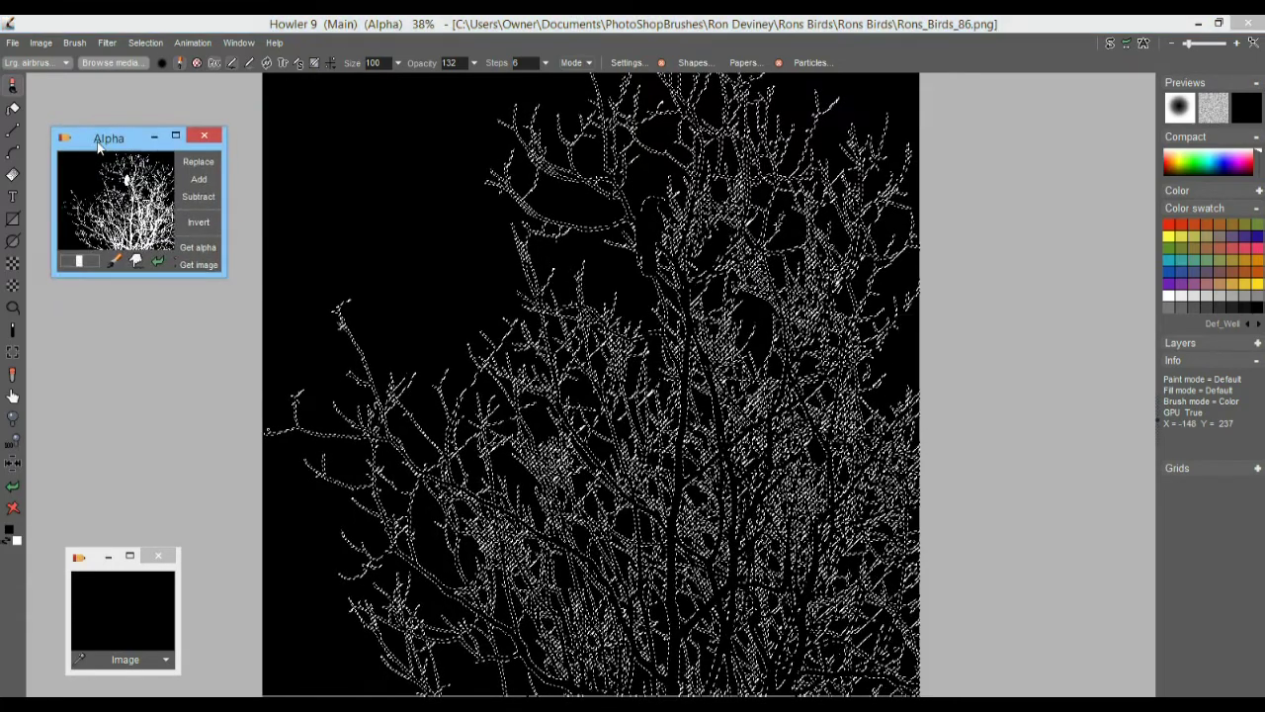
click(194, 228)
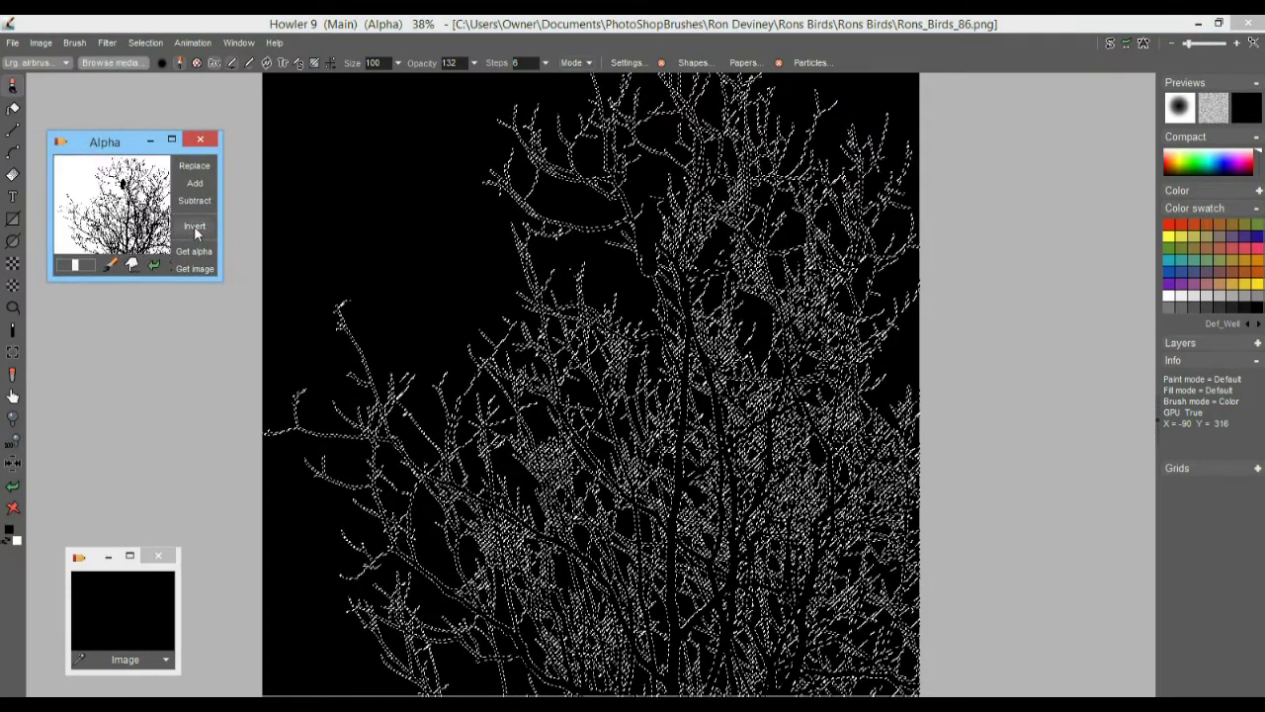
click(192, 166)
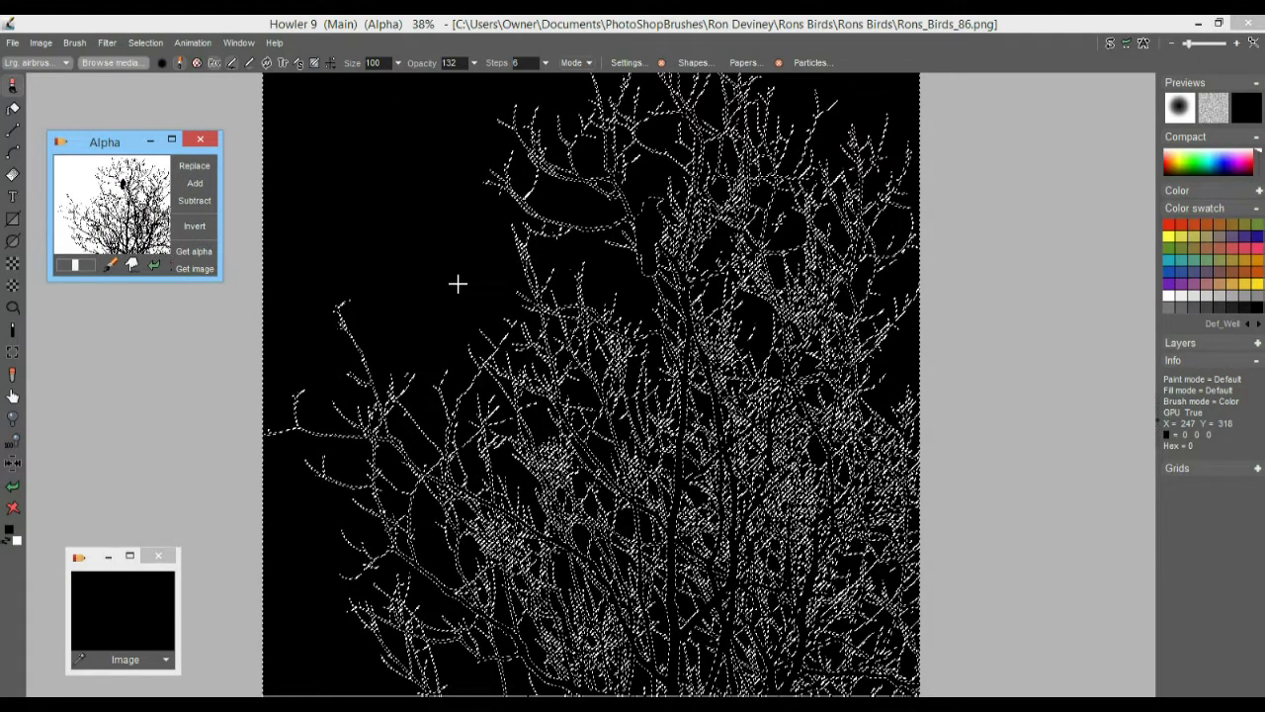
click(10, 513)
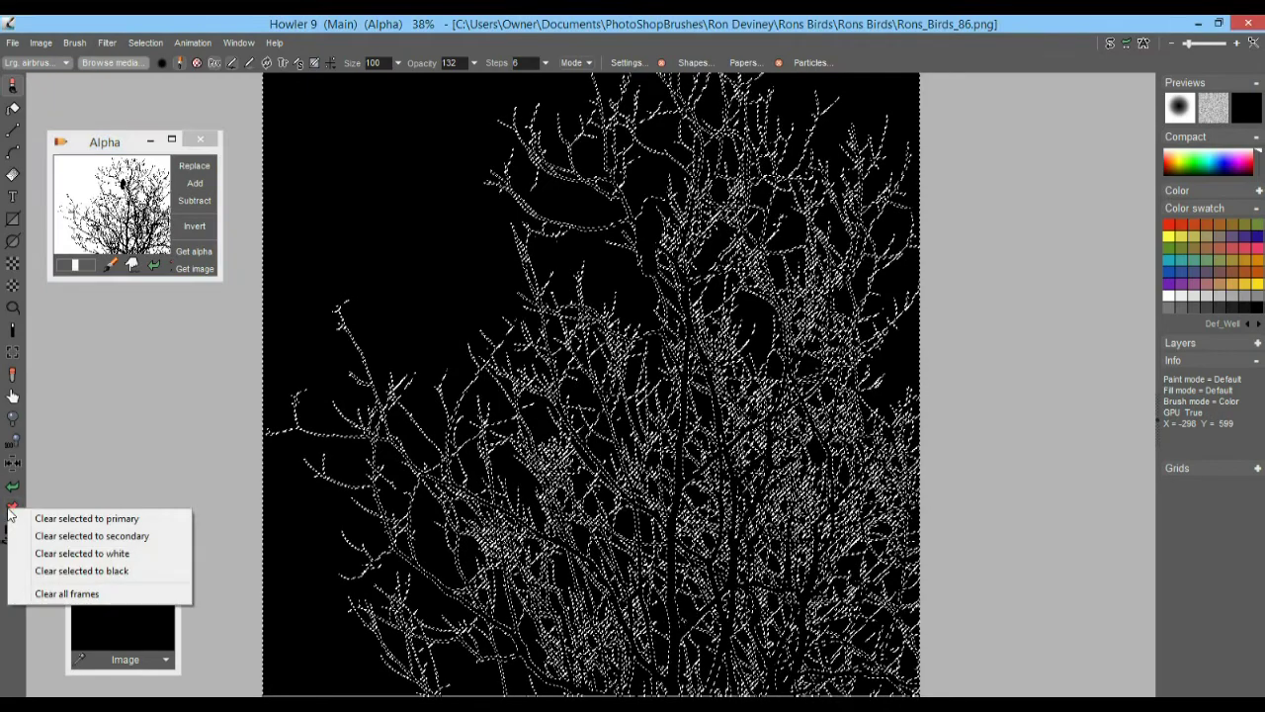
- Clear the selected background to white and turn off the alpha selection
click(120, 570)
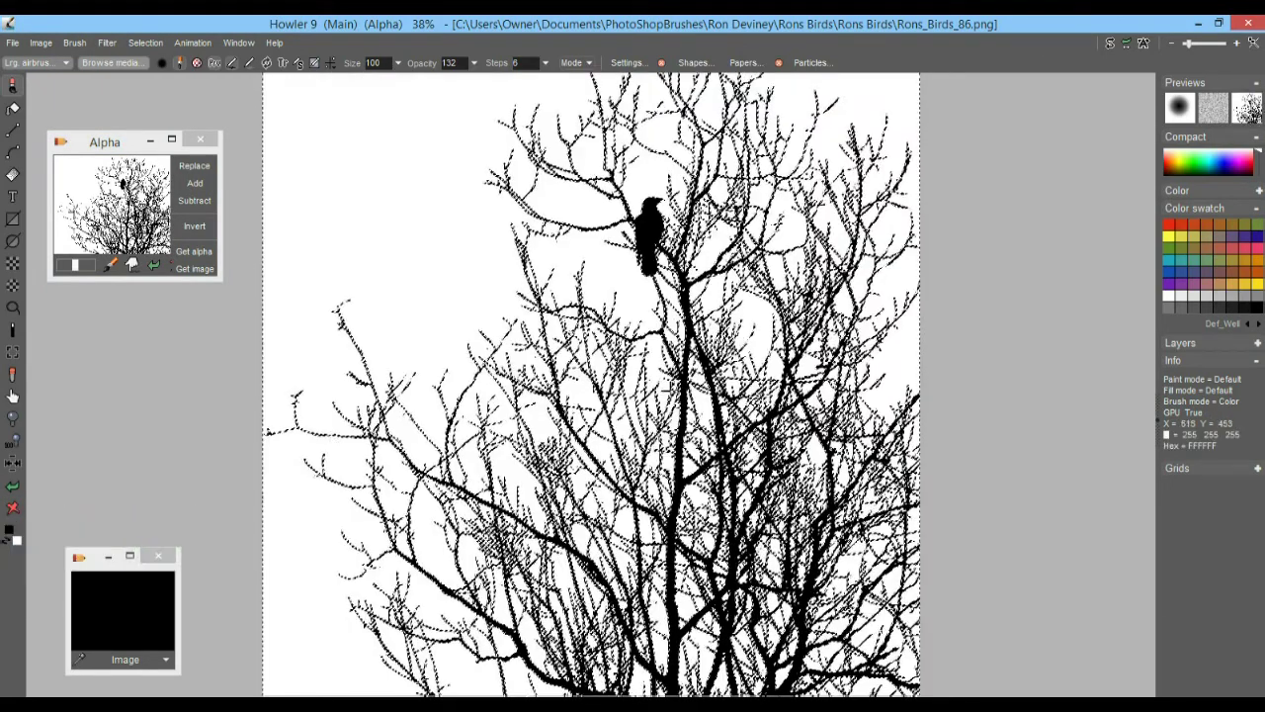
click(157, 40)
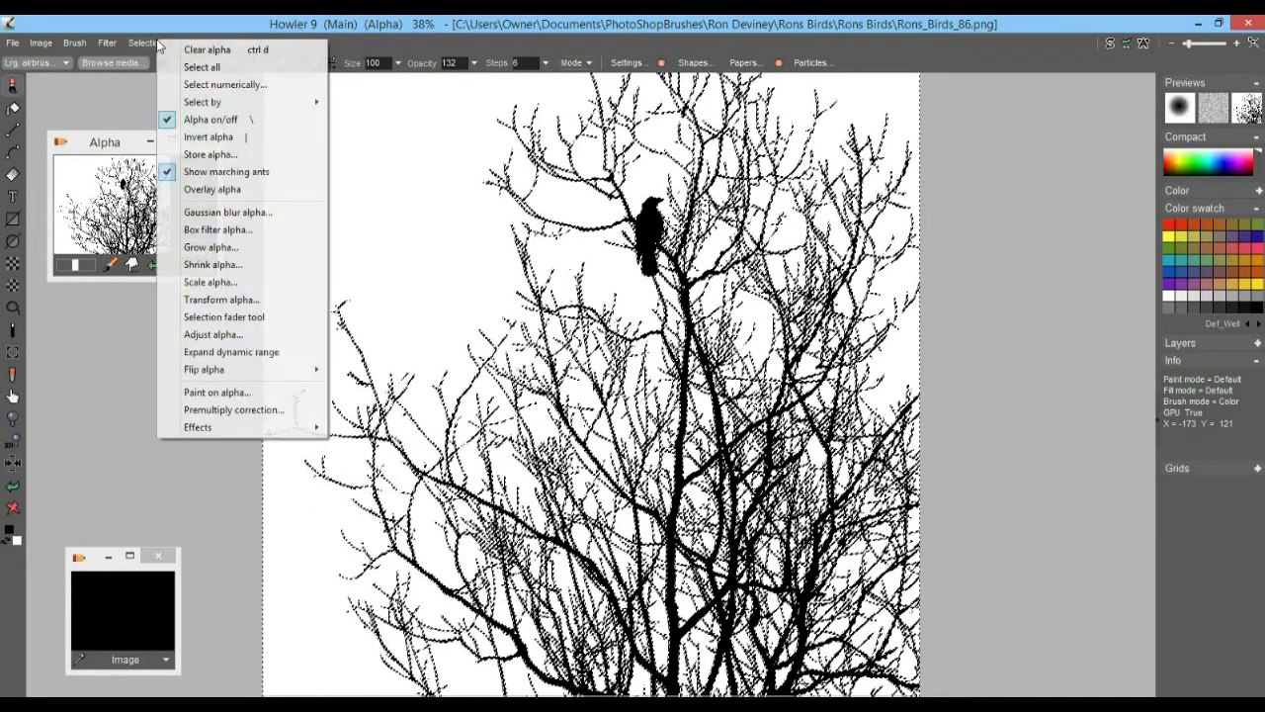
click(224, 121)
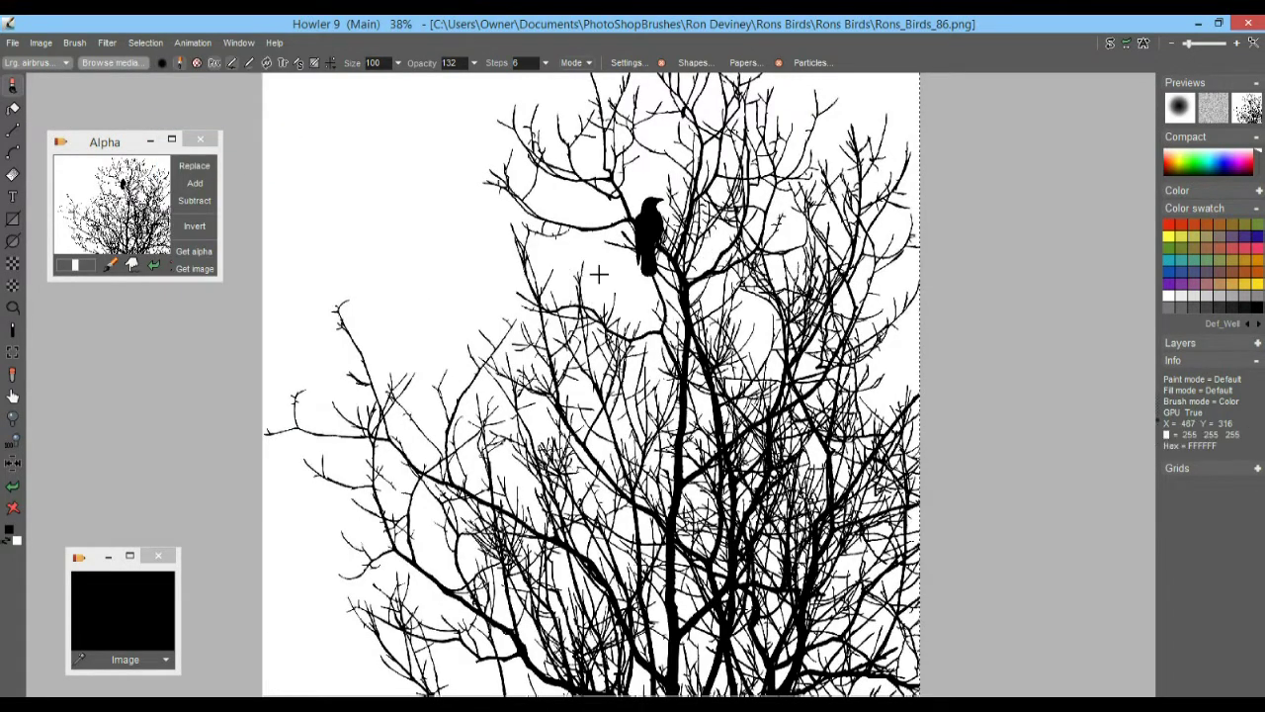
- Store a copy of the black-on-white tree image and close the black image window
click(41, 44)
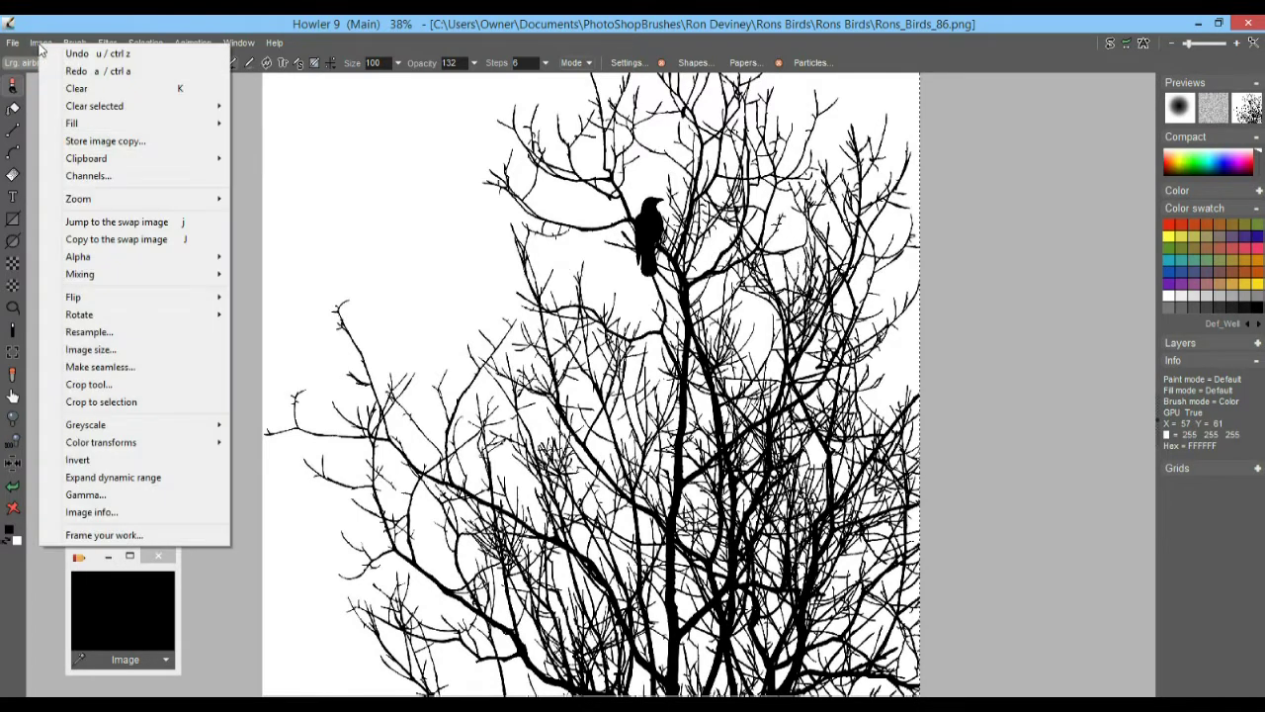
click(115, 147)
drag(99, 549, 80, 302)
drag(162, 432, 206, 446)
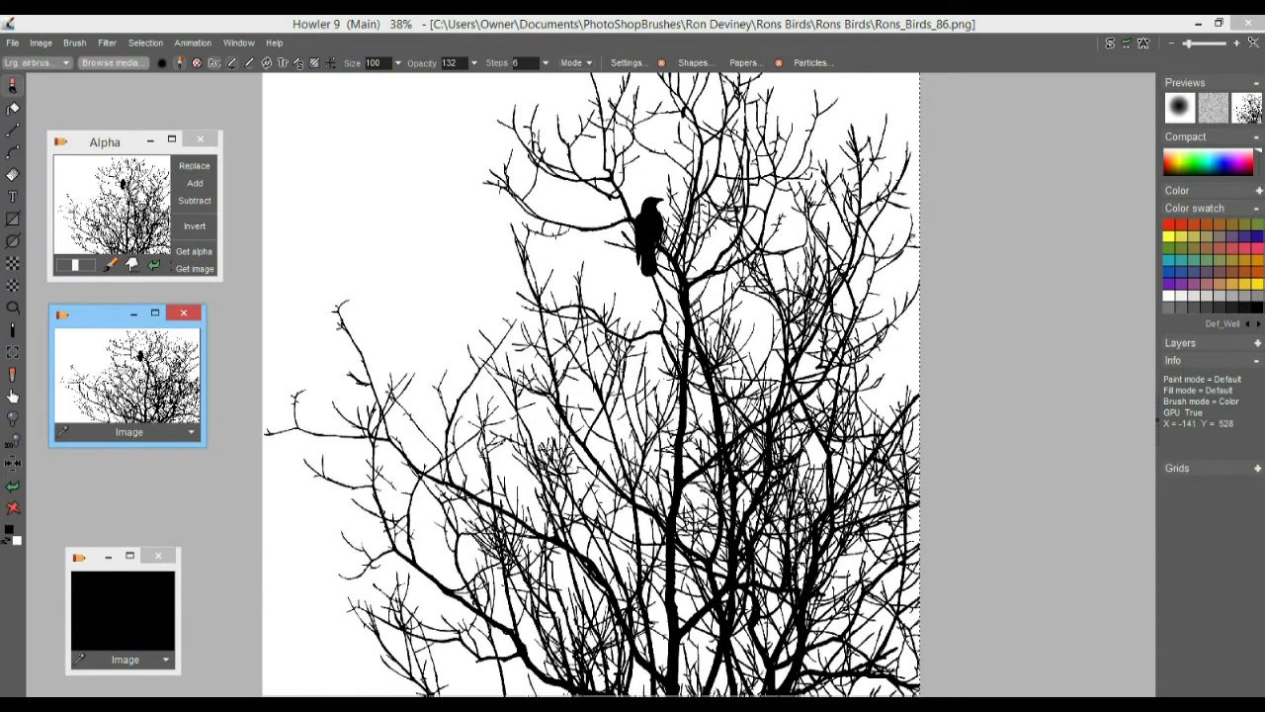
drag(90, 326, 95, 361)
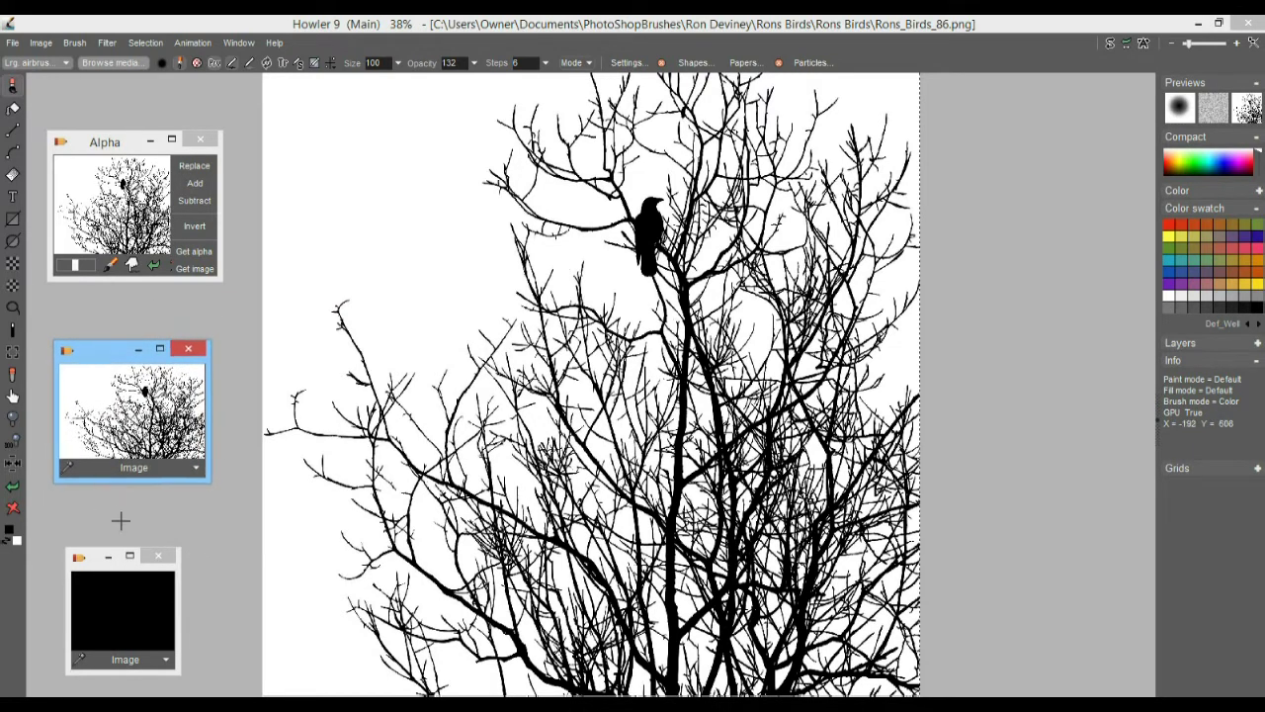
click(159, 557)
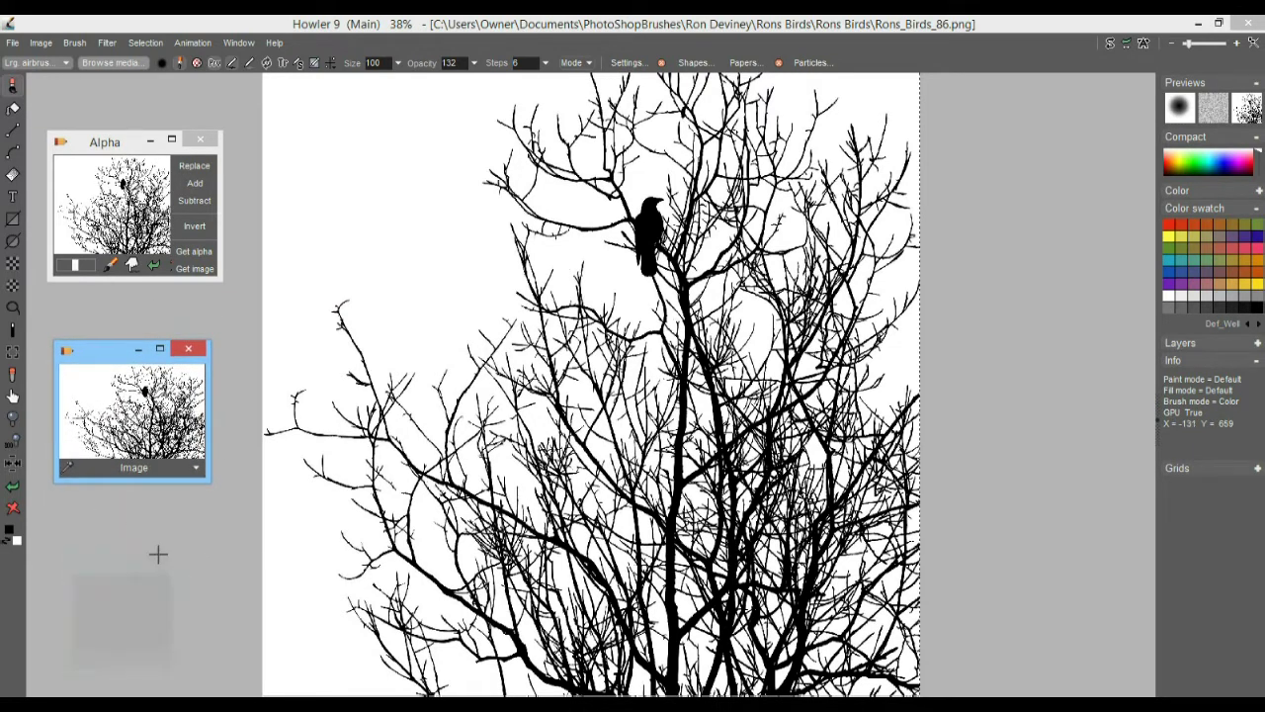
- Load Rons_Birds_9.png as the current brush through Brush > Open
click(71, 42)
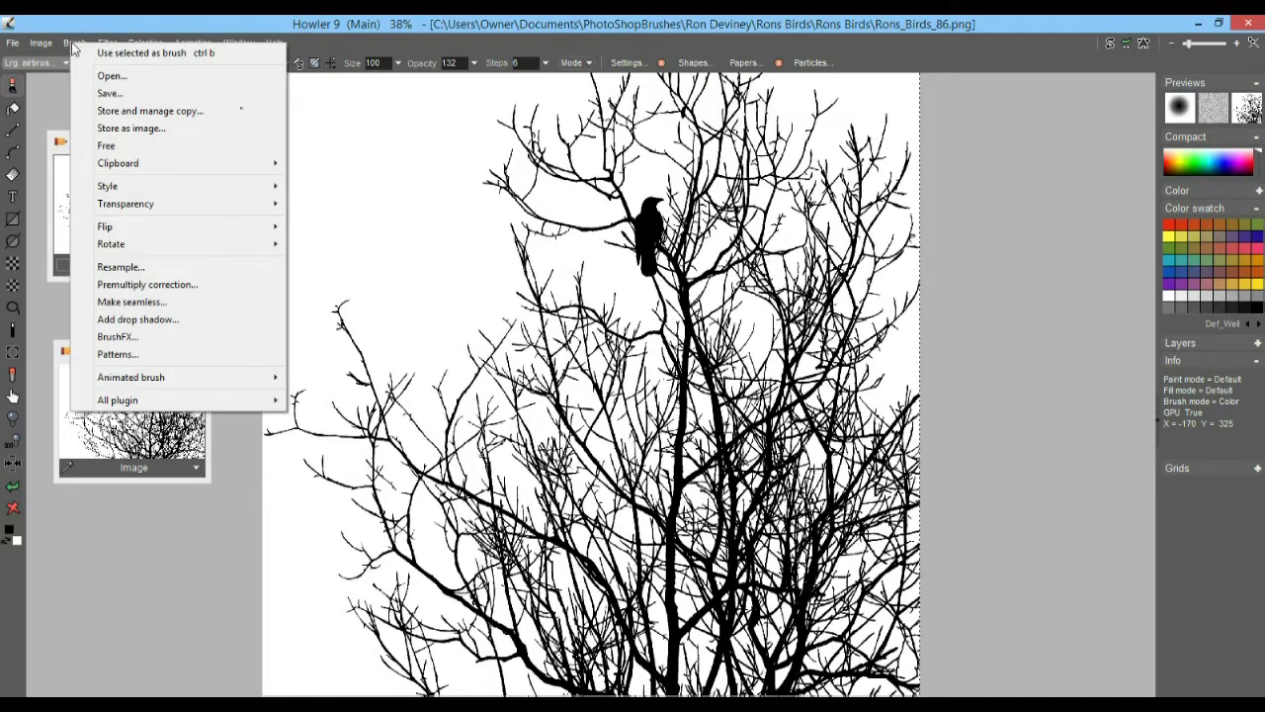
click(112, 74)
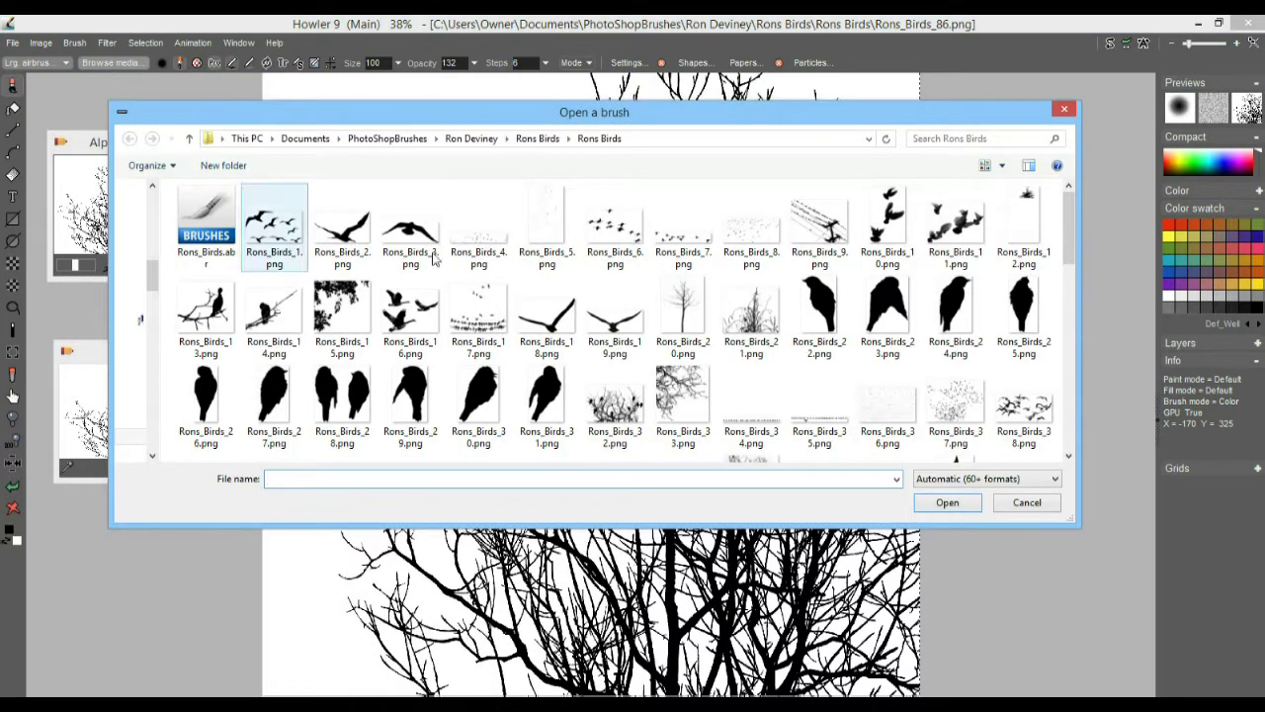
click(794, 313)
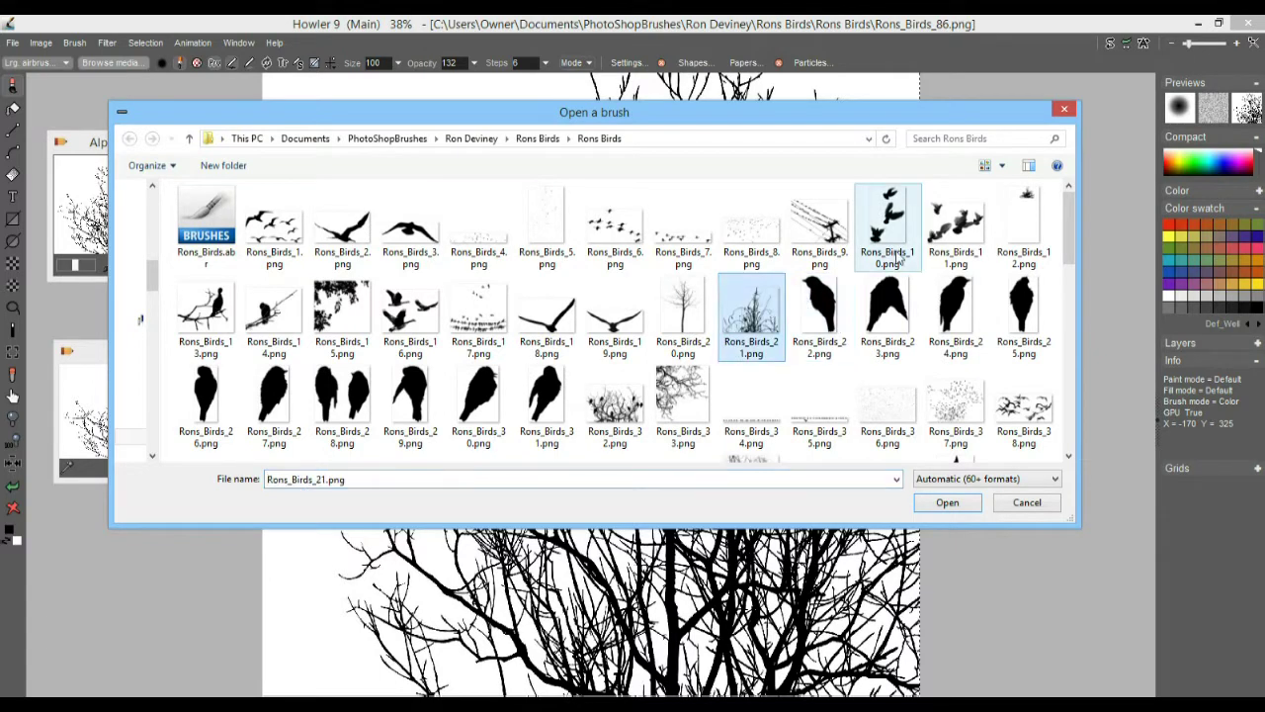
click(810, 222)
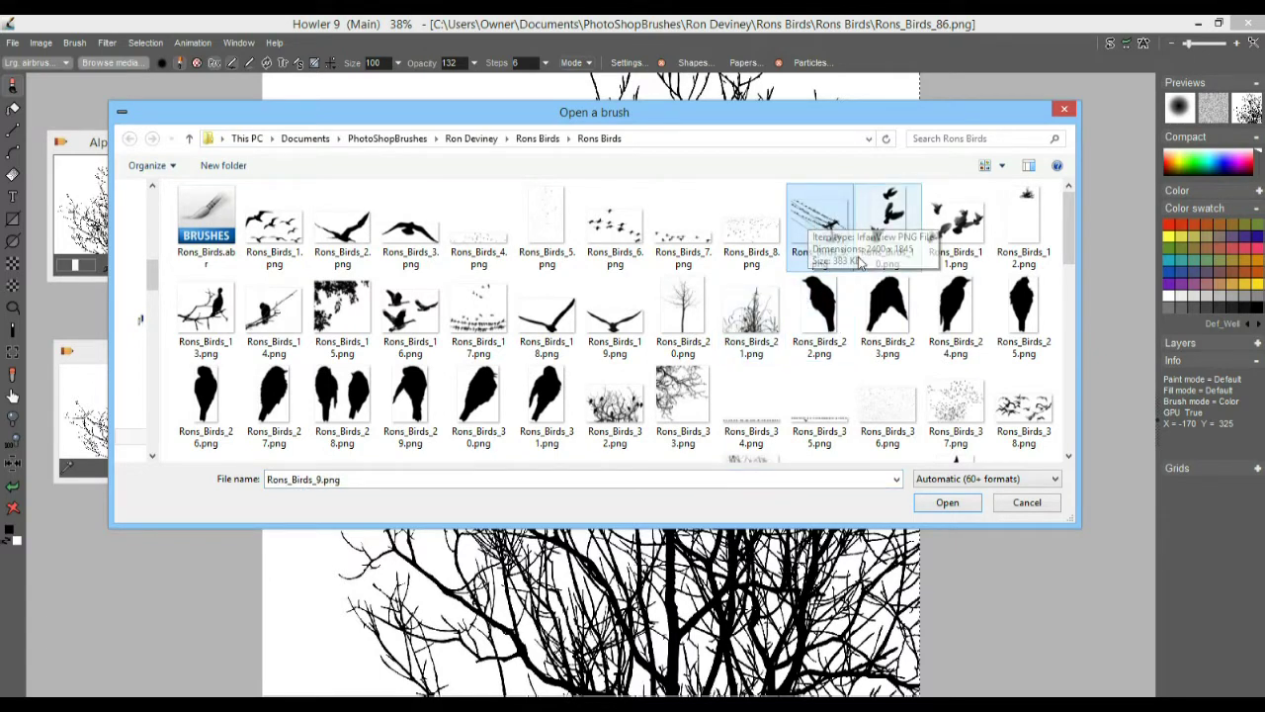
double_click(820, 223)
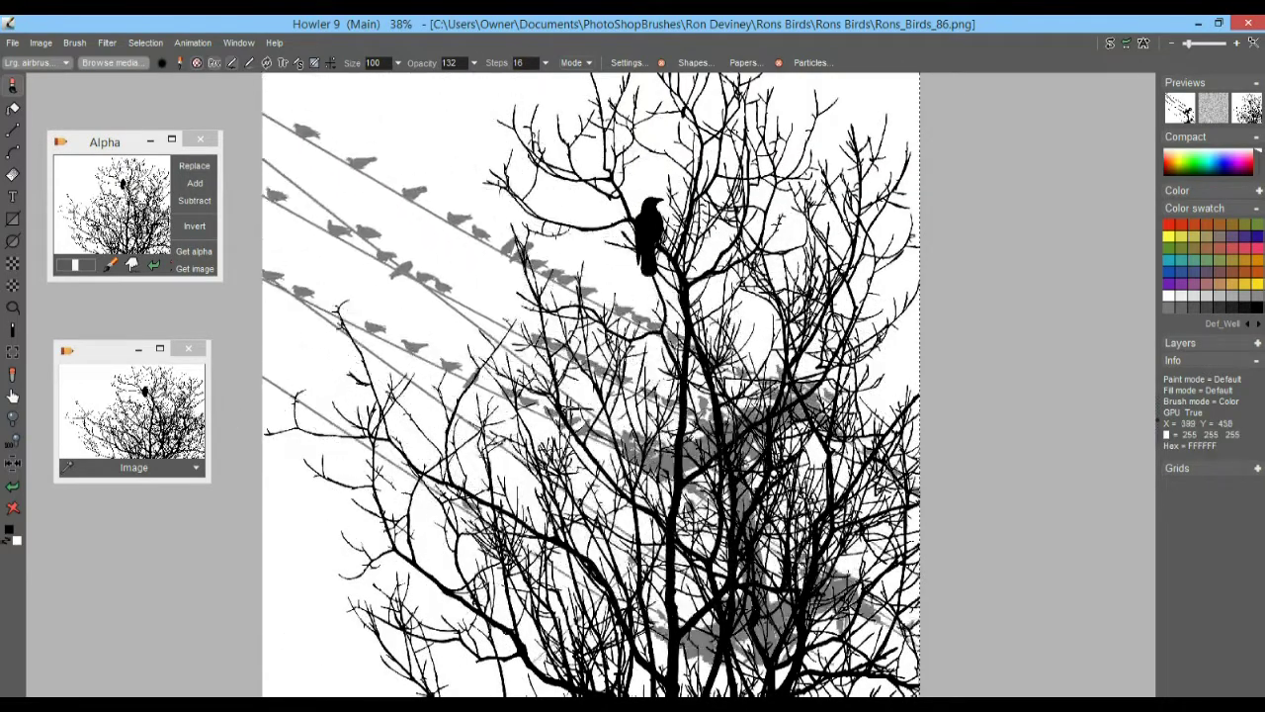
click(594, 445)
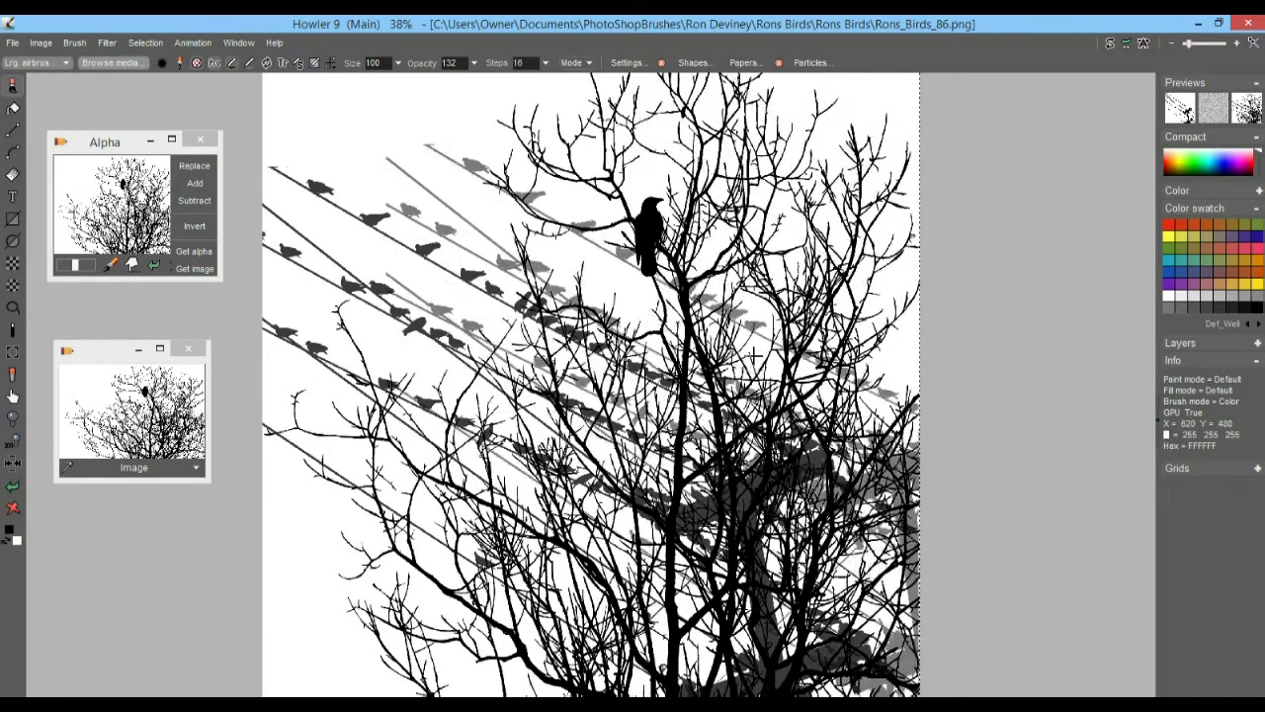
drag(472, 259, 418, 194)
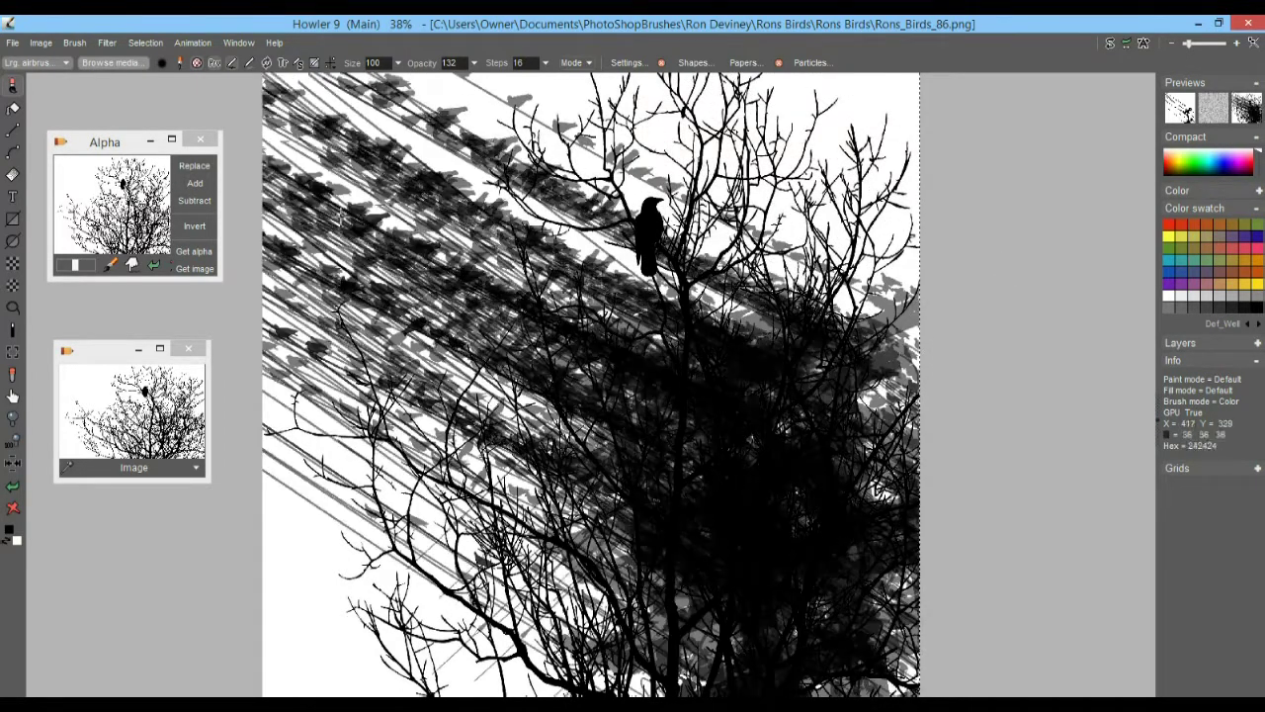
click(16, 489)
click(16, 489)
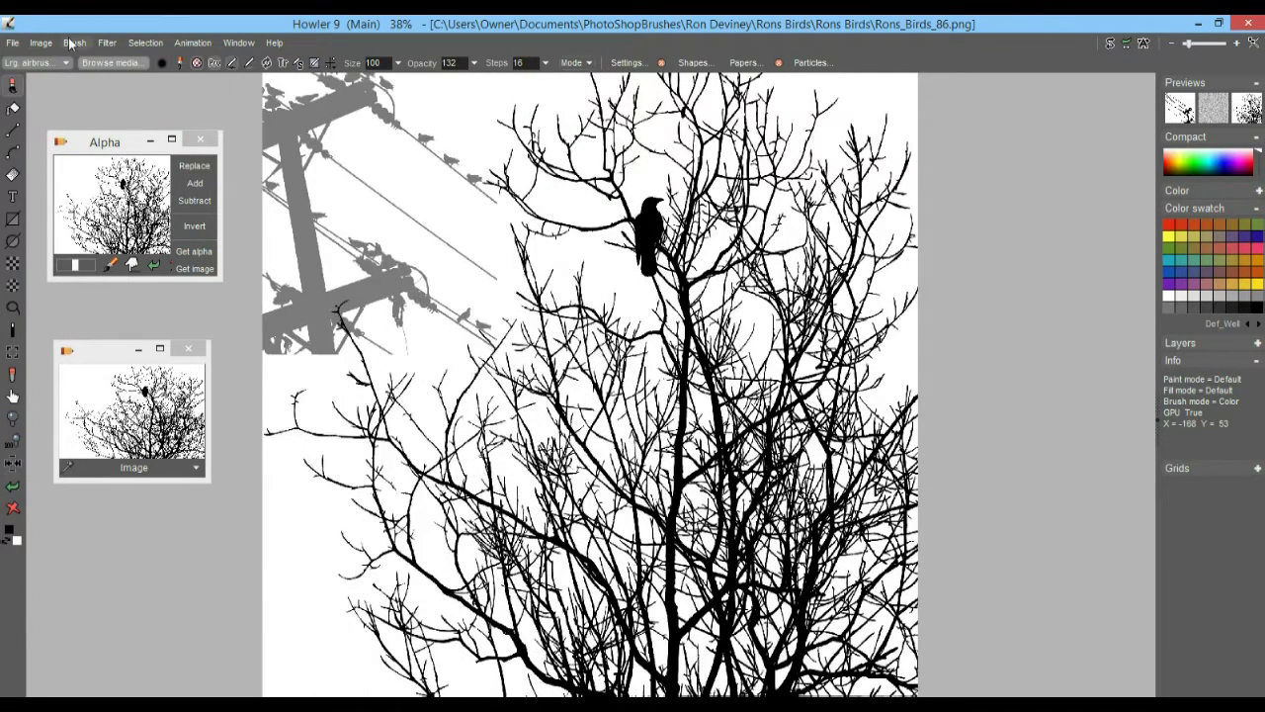
click(74, 42)
- Store a copy of the birds-on-wires brush and raise its scale to 103
click(154, 117)
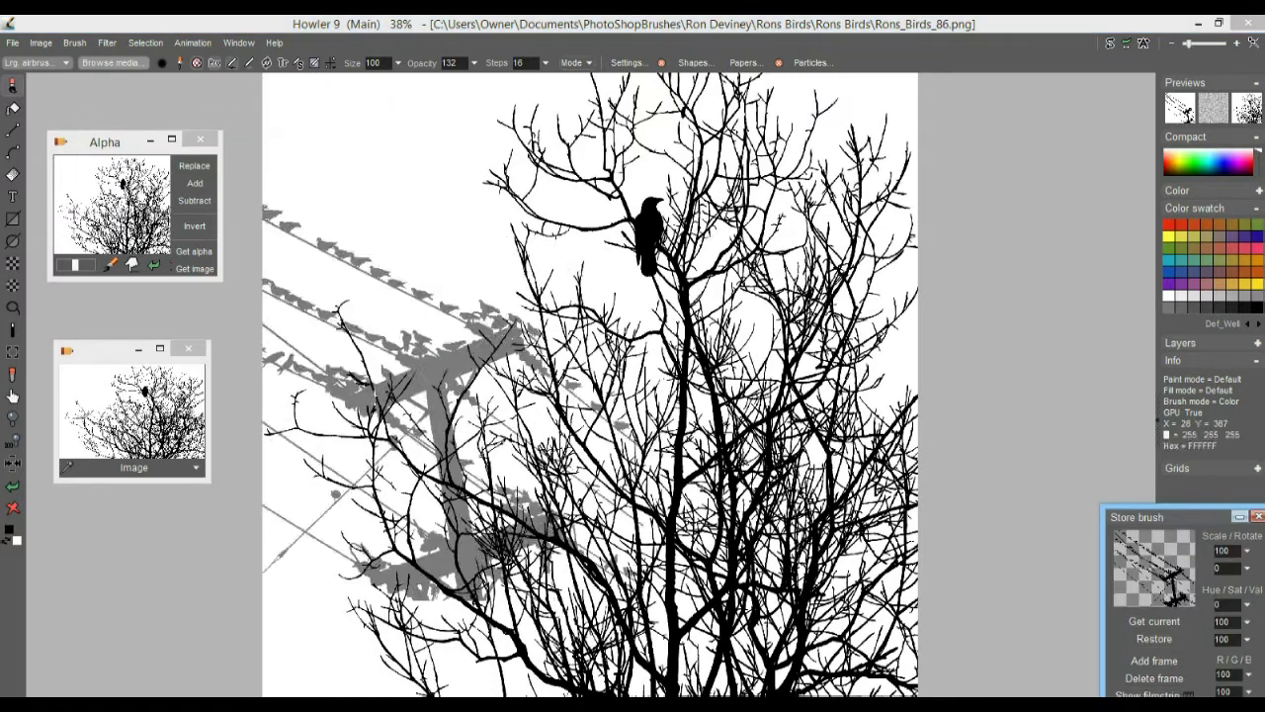
mouse_move(1169, 517)
mouse_down()
mouse_move(998, 159)
mouse_move(1009, 131)
mouse_up()
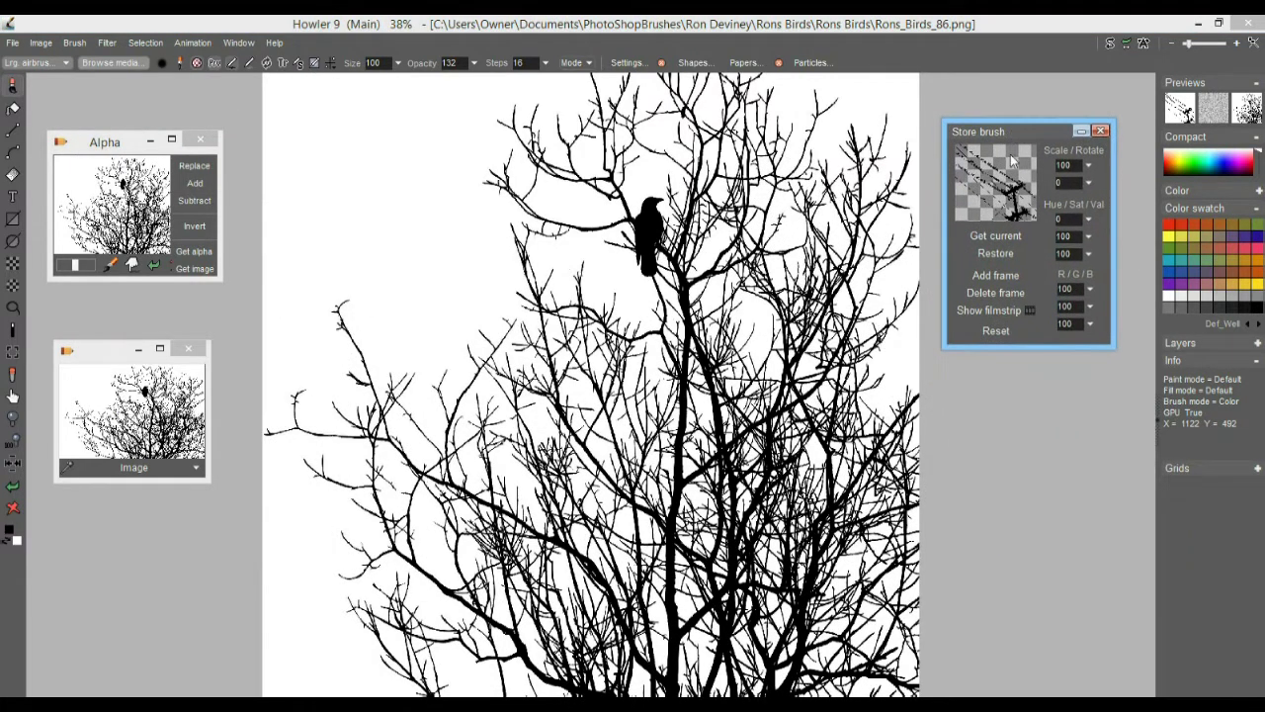
click(1090, 166)
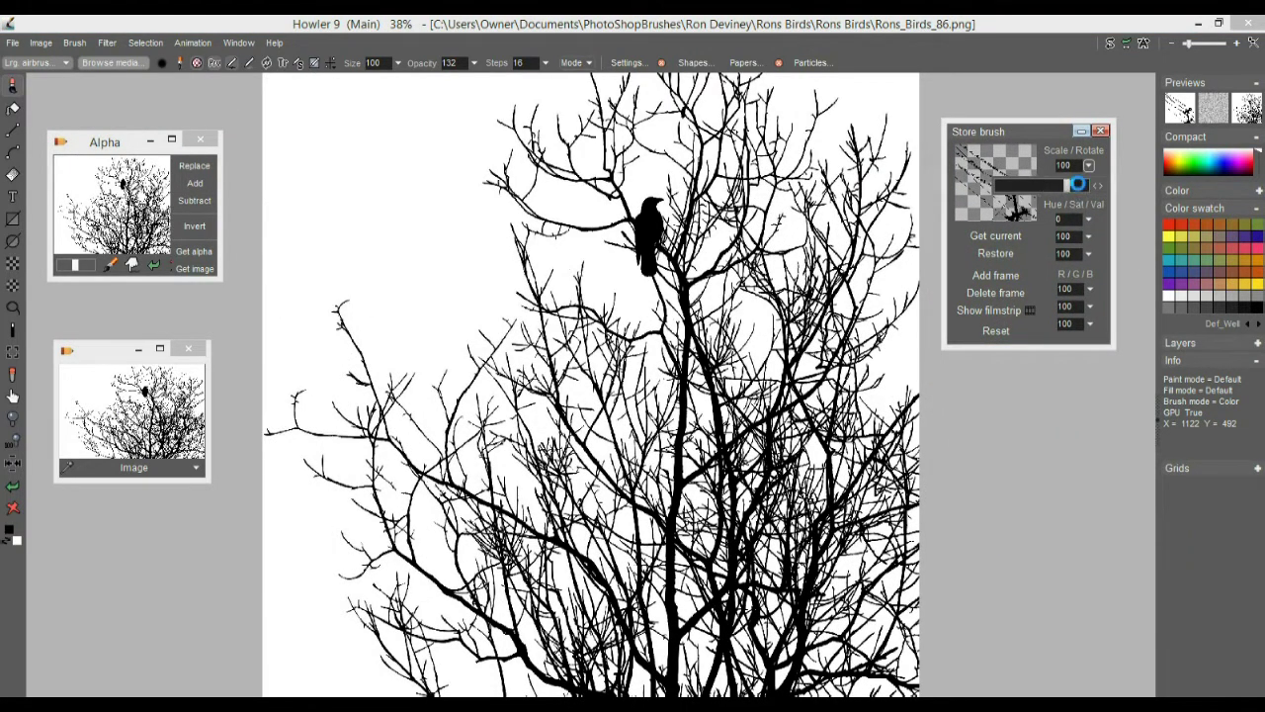
drag(606, 267, 417, 359)
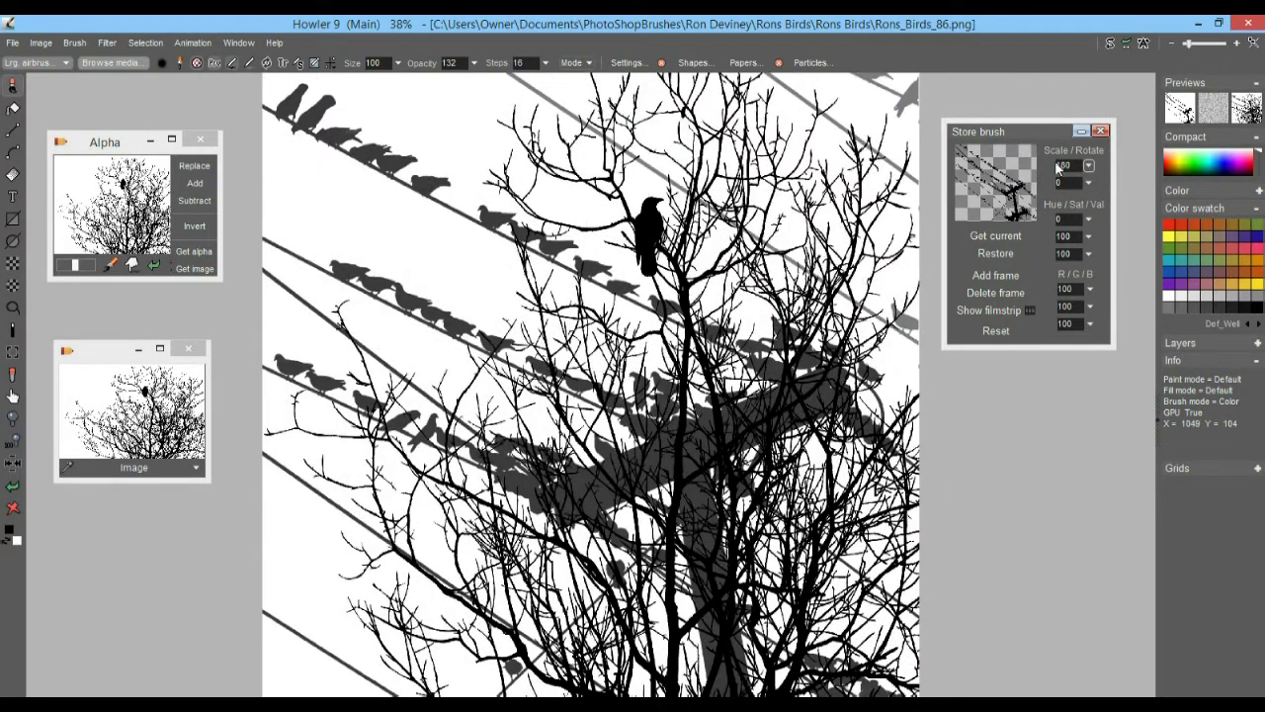
click(1090, 168)
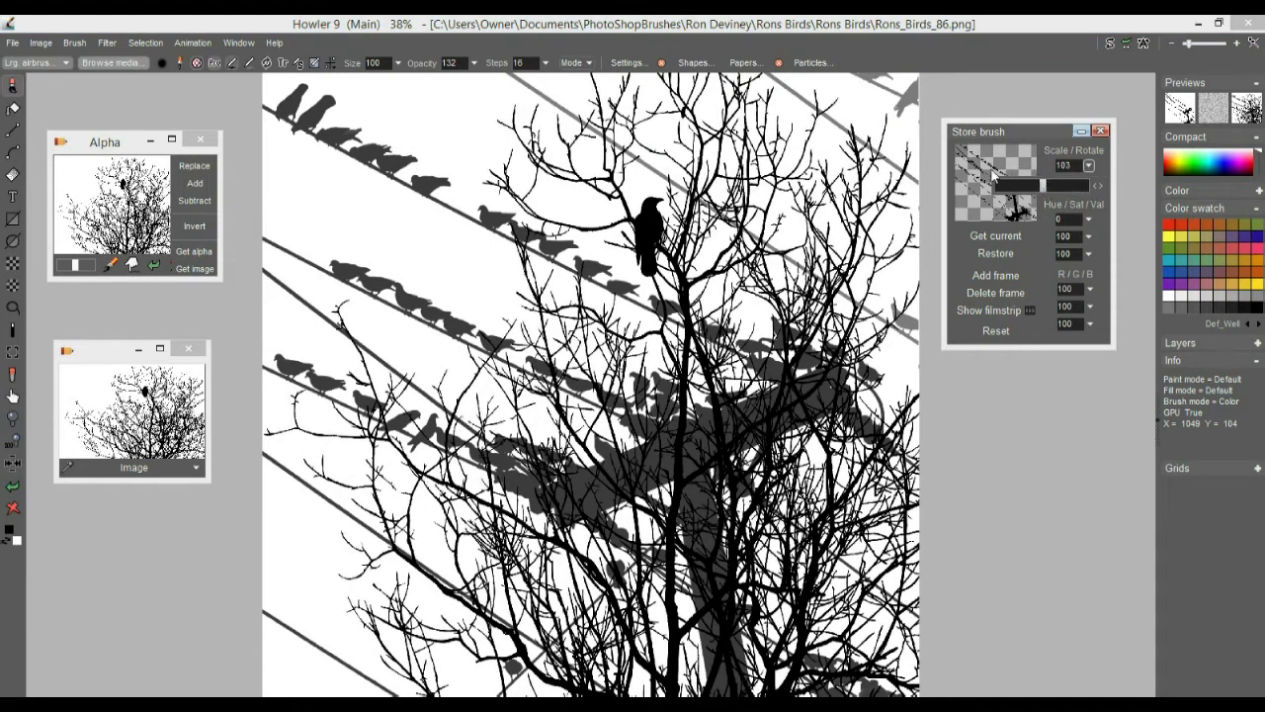
click(110, 63)
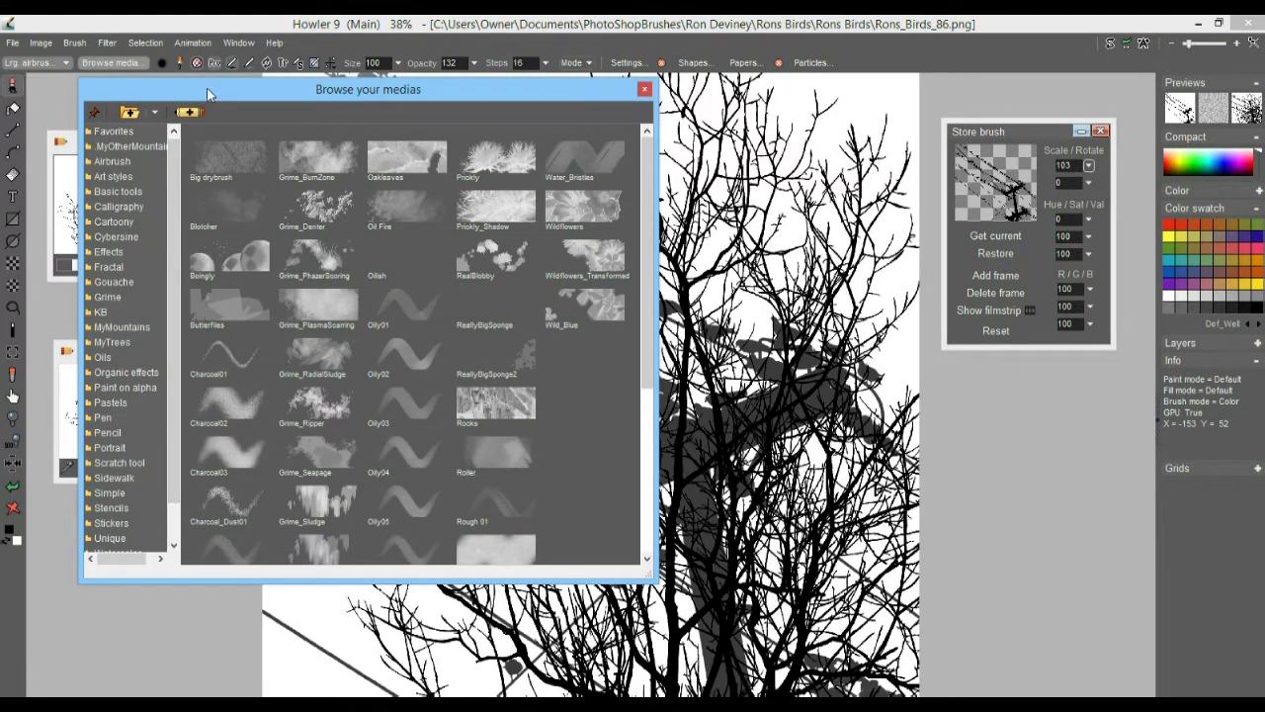
- Drag the media browser to the workspace's left side, clear of the tree-and-crow image
mouse_move(158, 97)
mouse_down()
mouse_move(156, 119)
mouse_move(160, 95)
mouse_up()
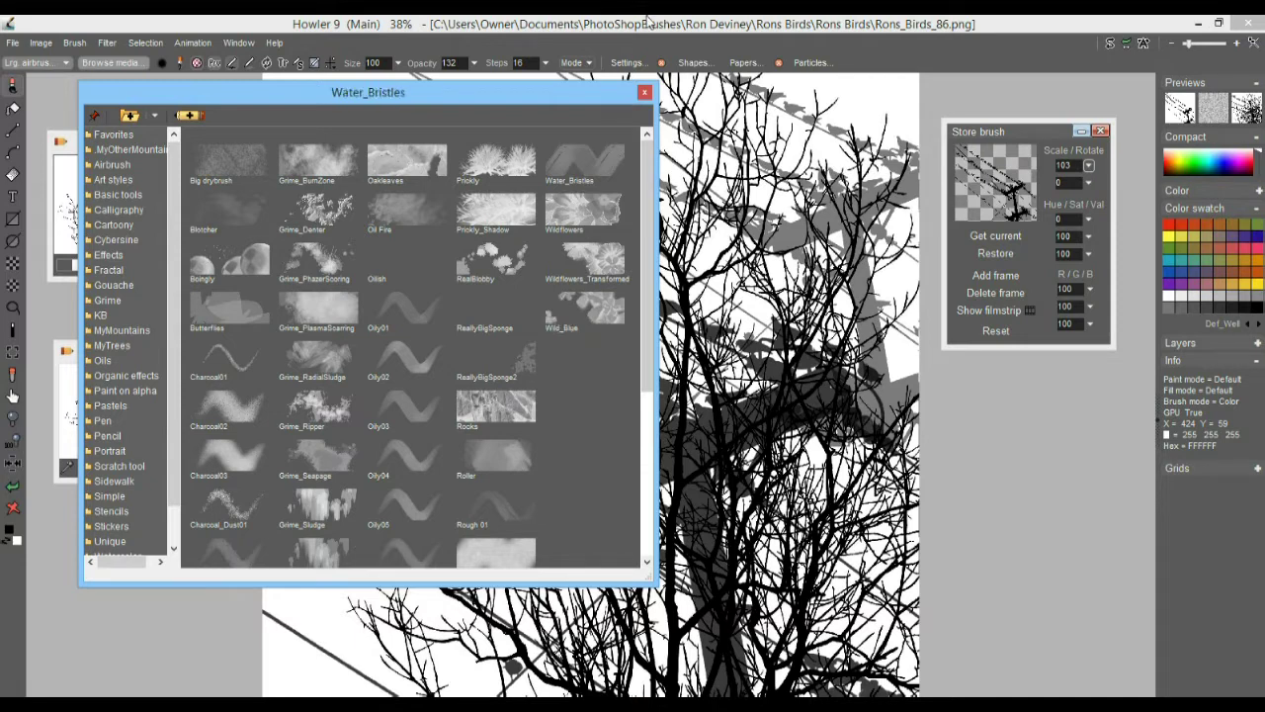
mouse_move(430, 85)
mouse_down()
mouse_move(430, 173)
mouse_move(447, 110)
mouse_up()
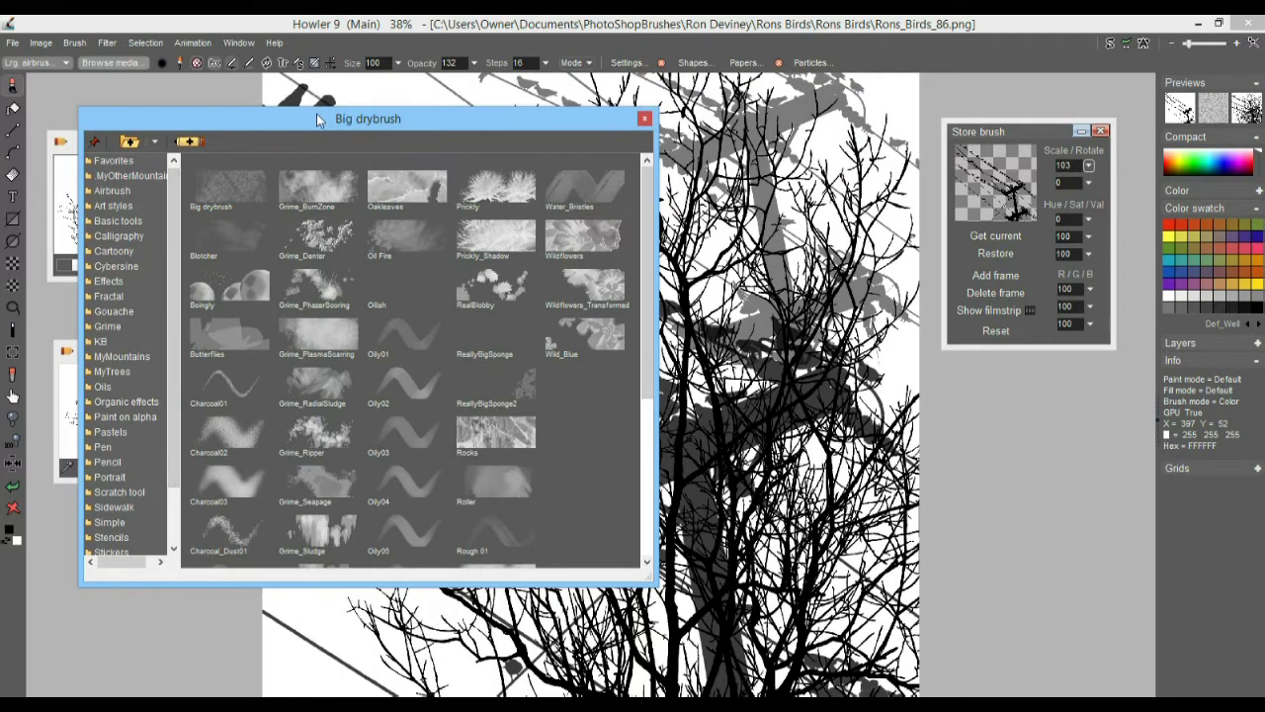
drag(316, 121, 326, 186)
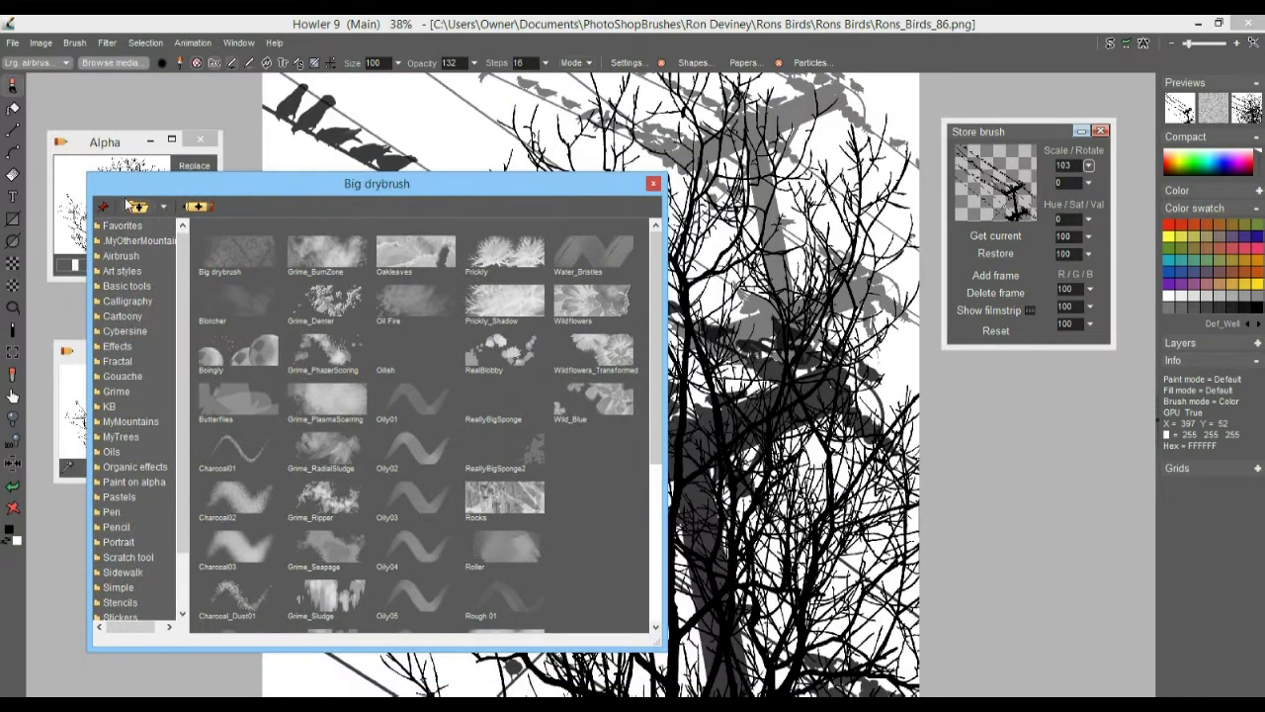
drag(132, 190, 138, 104)
click(299, 321)
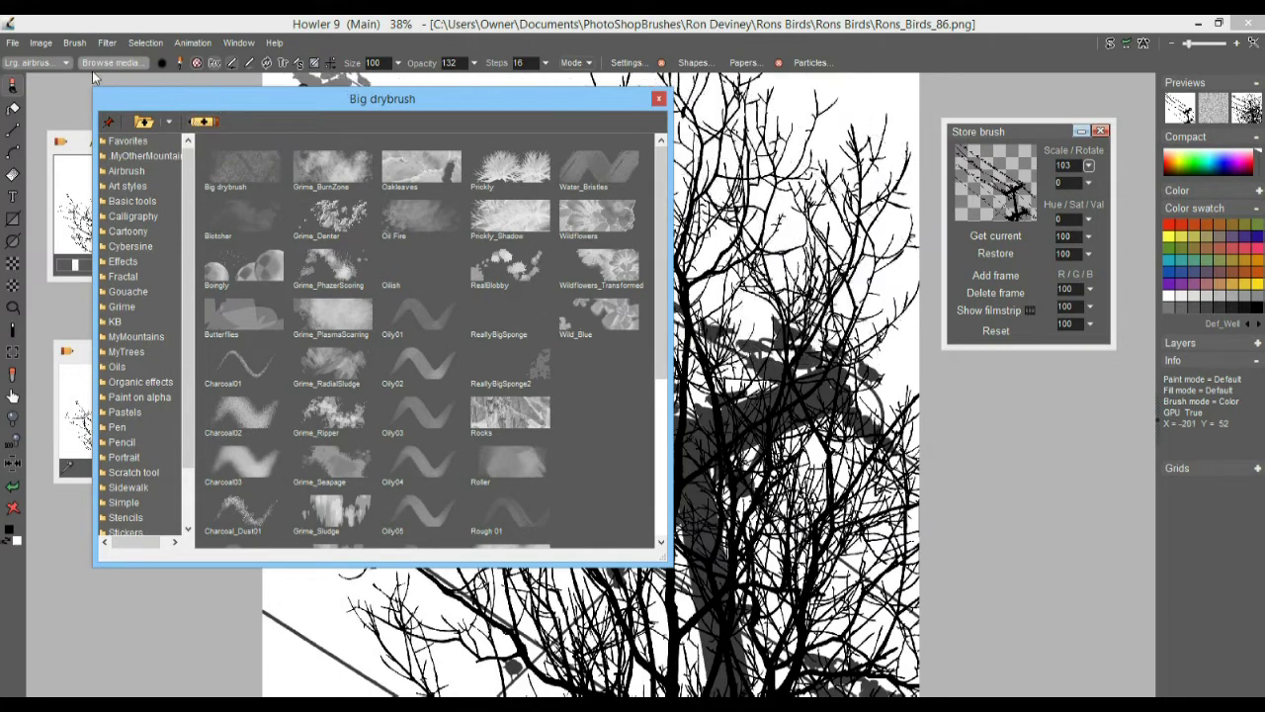
drag(158, 102, 77, 127)
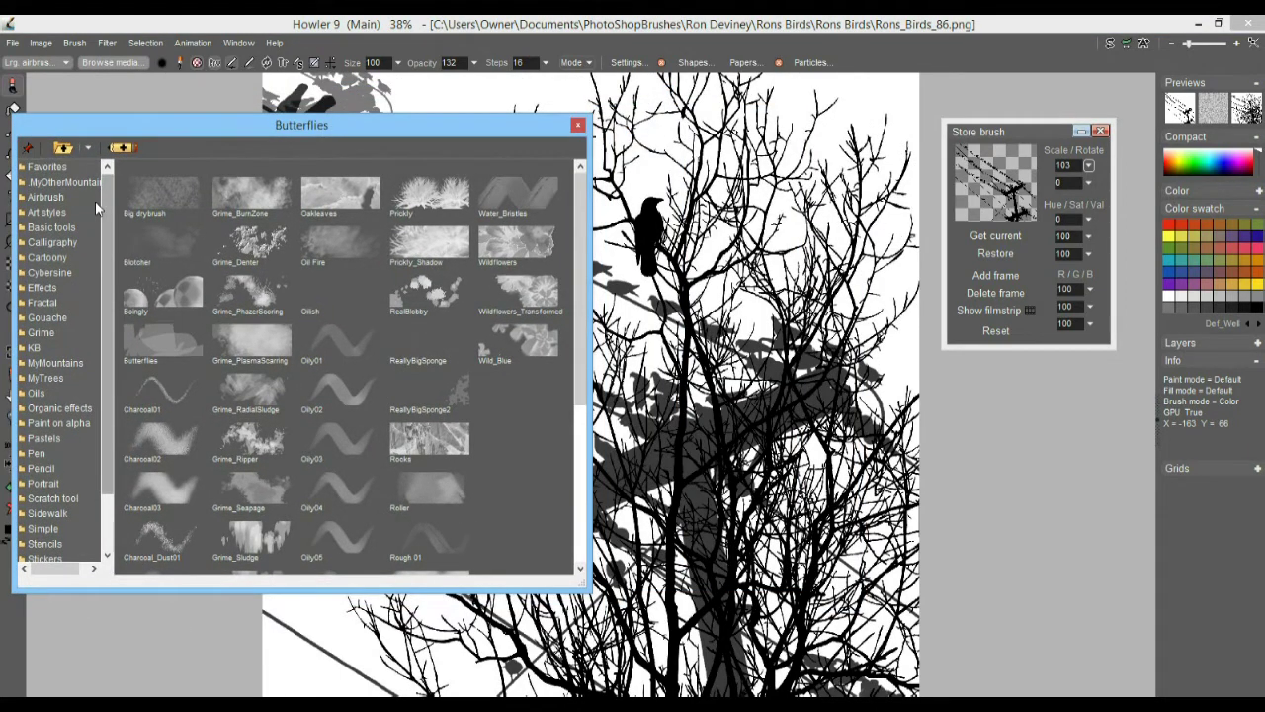
click(37, 64)
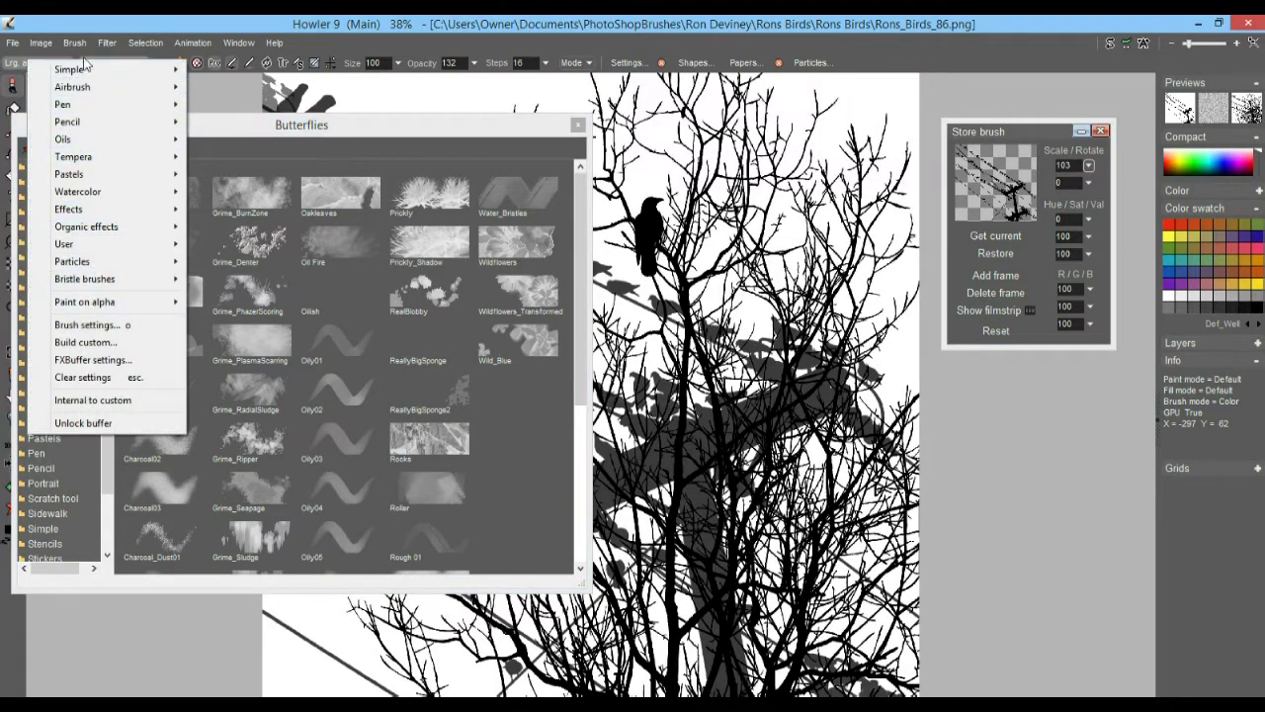
- Close the brush category list and nudge the Store brush panel up and right
click(240, 131)
click(16, 89)
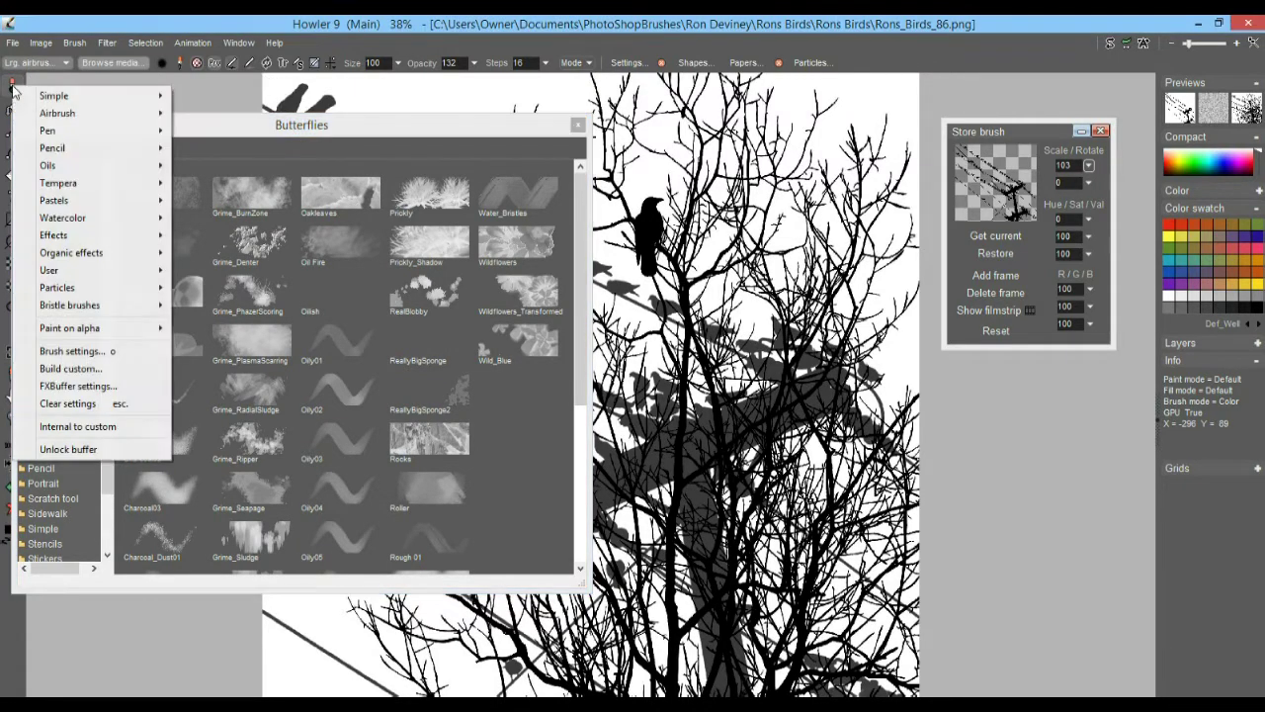
click(94, 24)
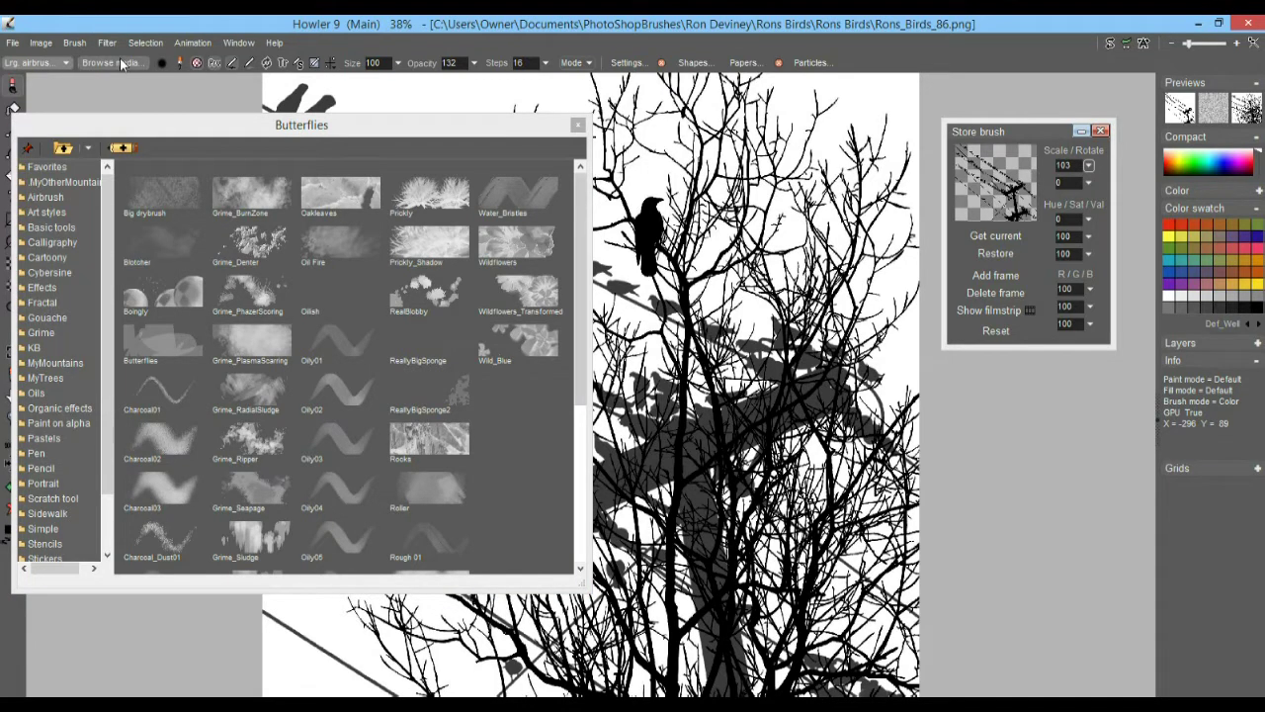
click(265, 122)
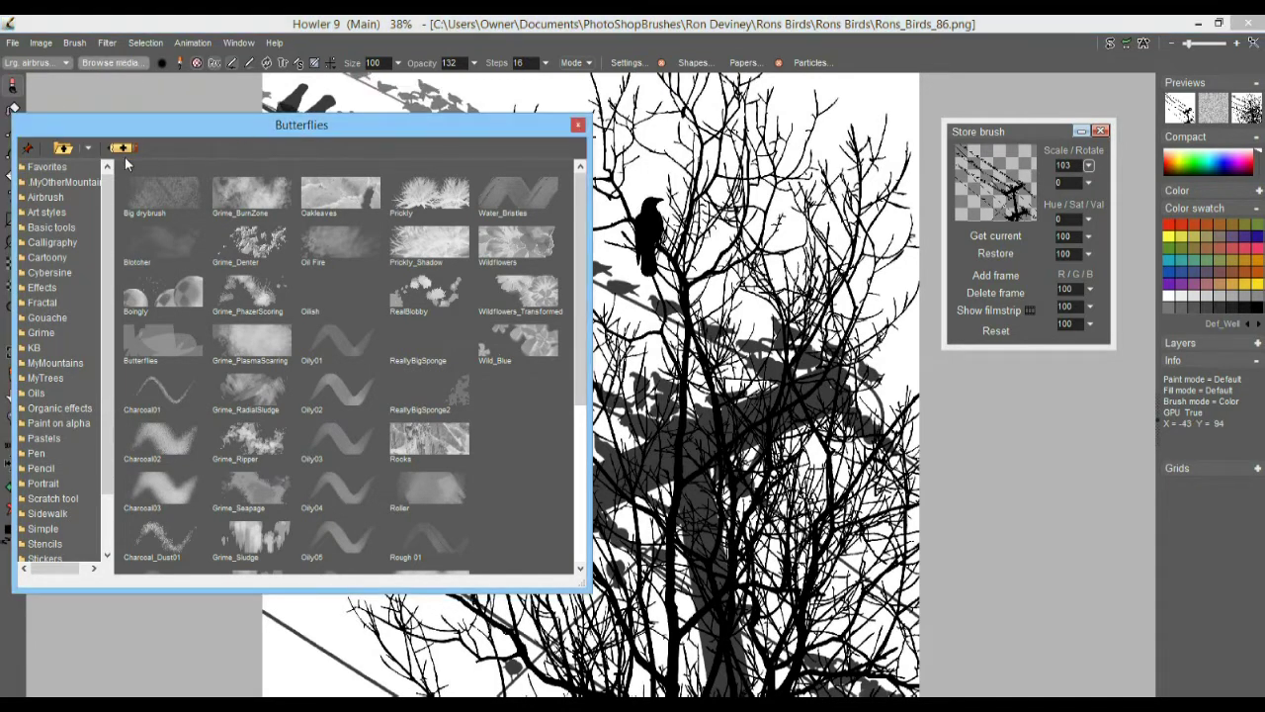
drag(1009, 132, 1031, 116)
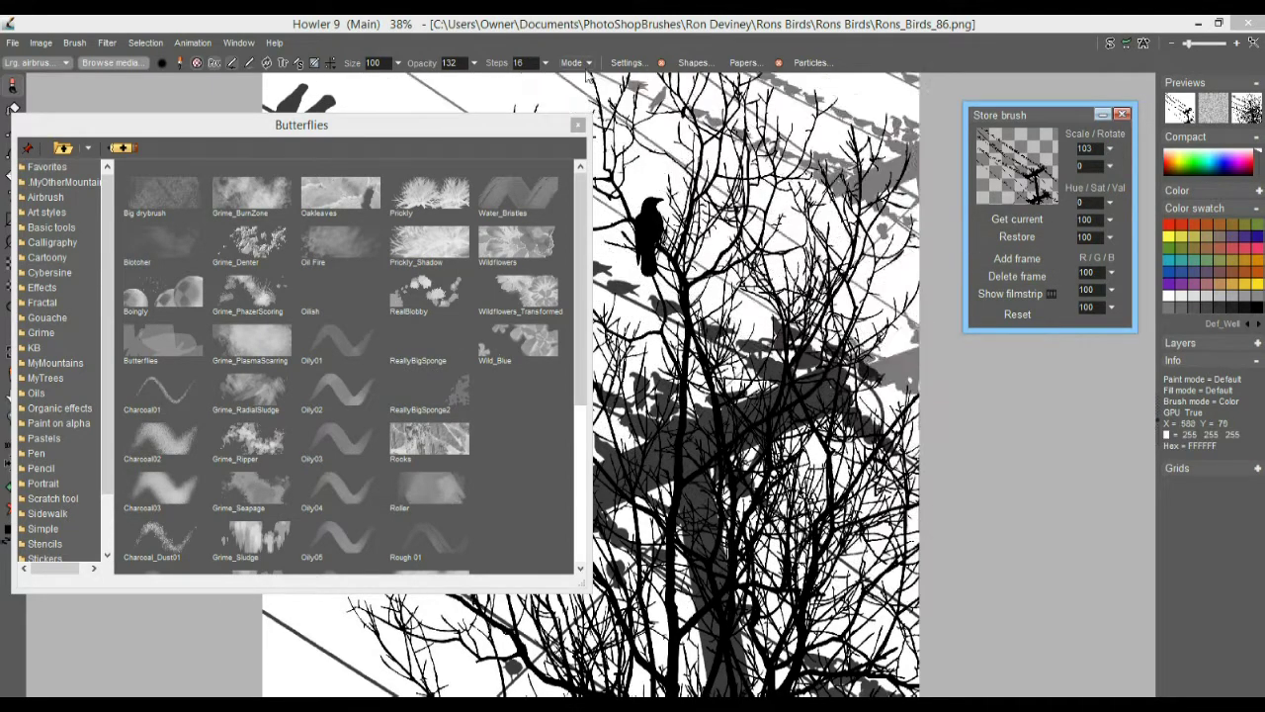
- Place Brush settings beside Store brush, check the FX tab, then return to Main
click(623, 62)
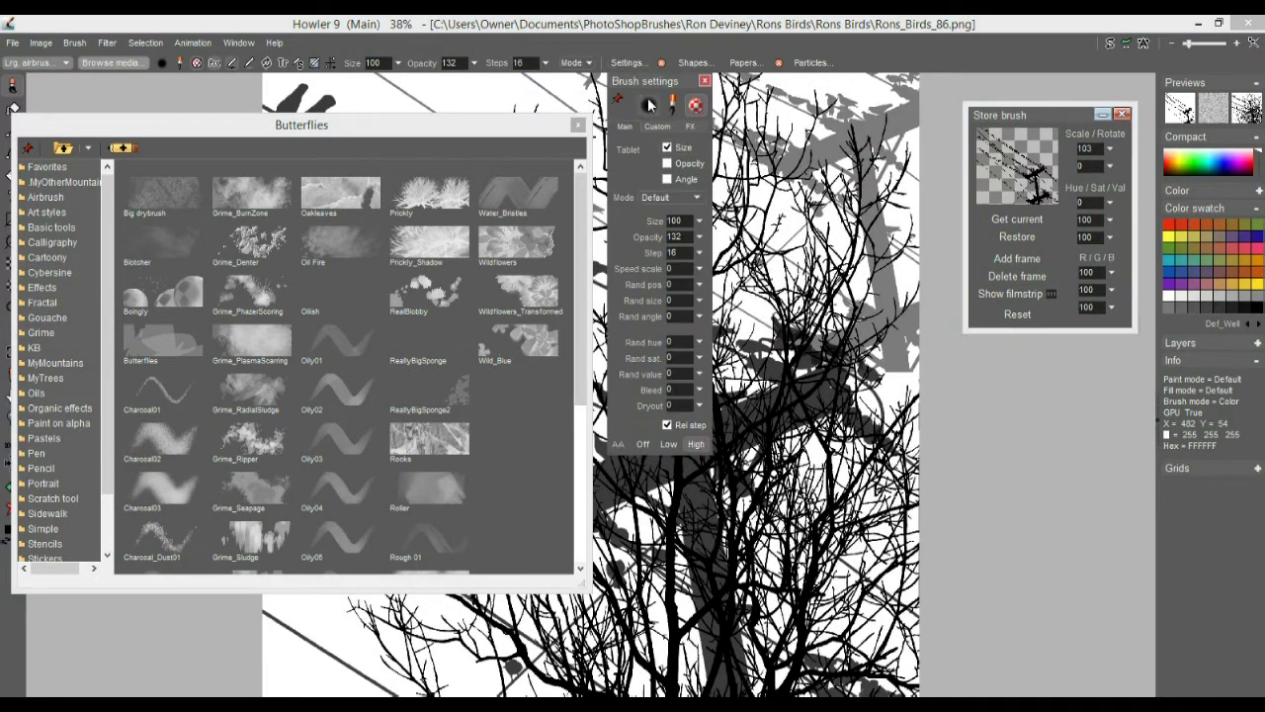
mouse_move(629, 86)
mouse_down()
mouse_move(1003, 298)
mouse_move(956, 257)
mouse_up()
click(1018, 299)
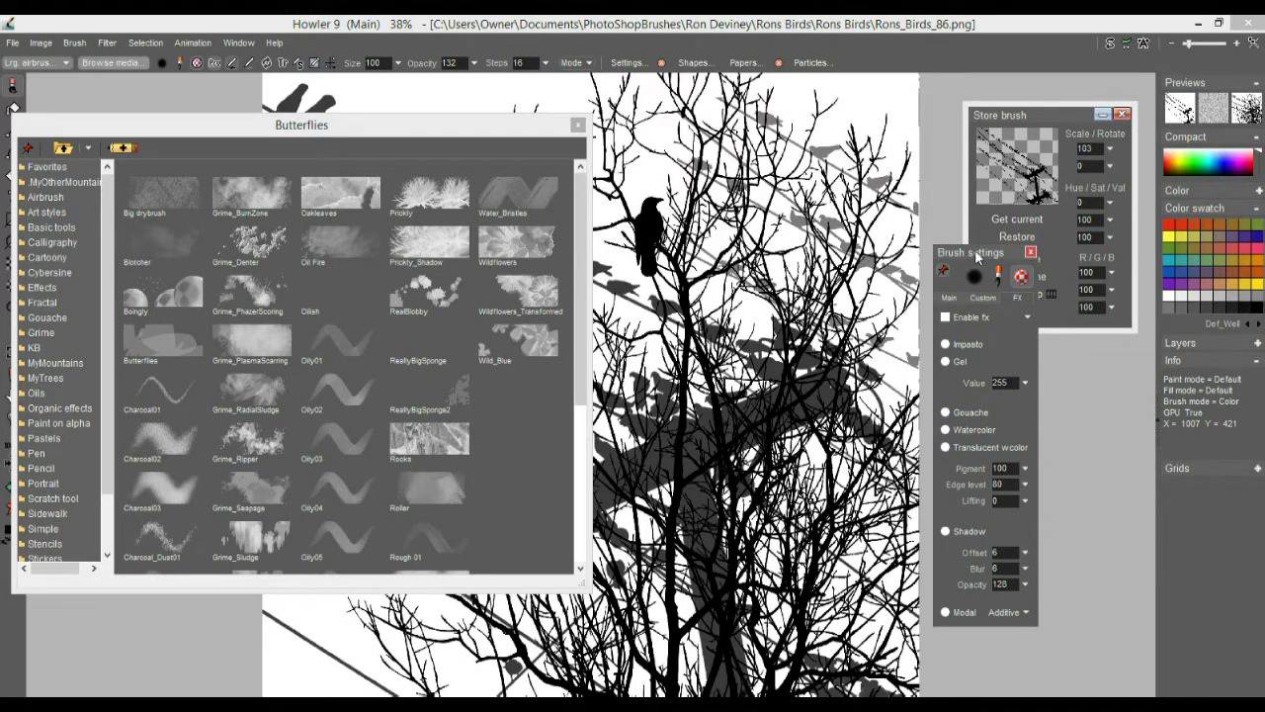
drag(983, 252, 990, 199)
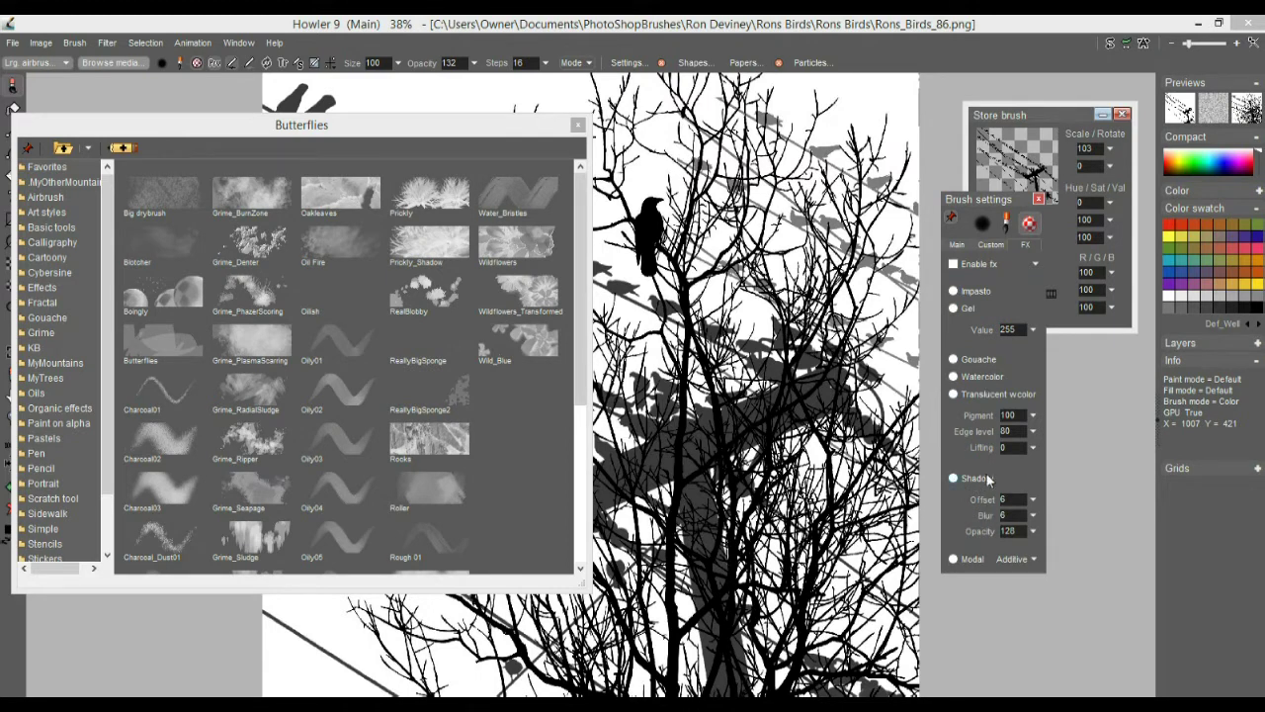
click(956, 238)
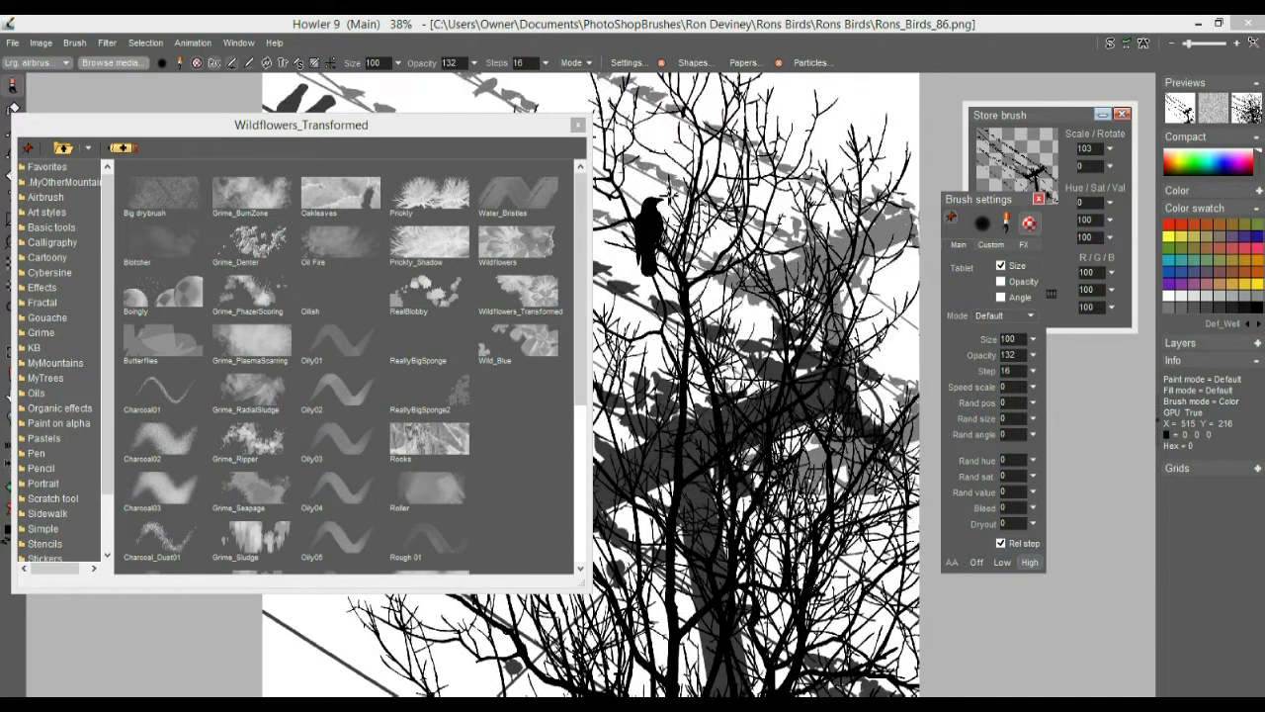
key(alt+Tab)
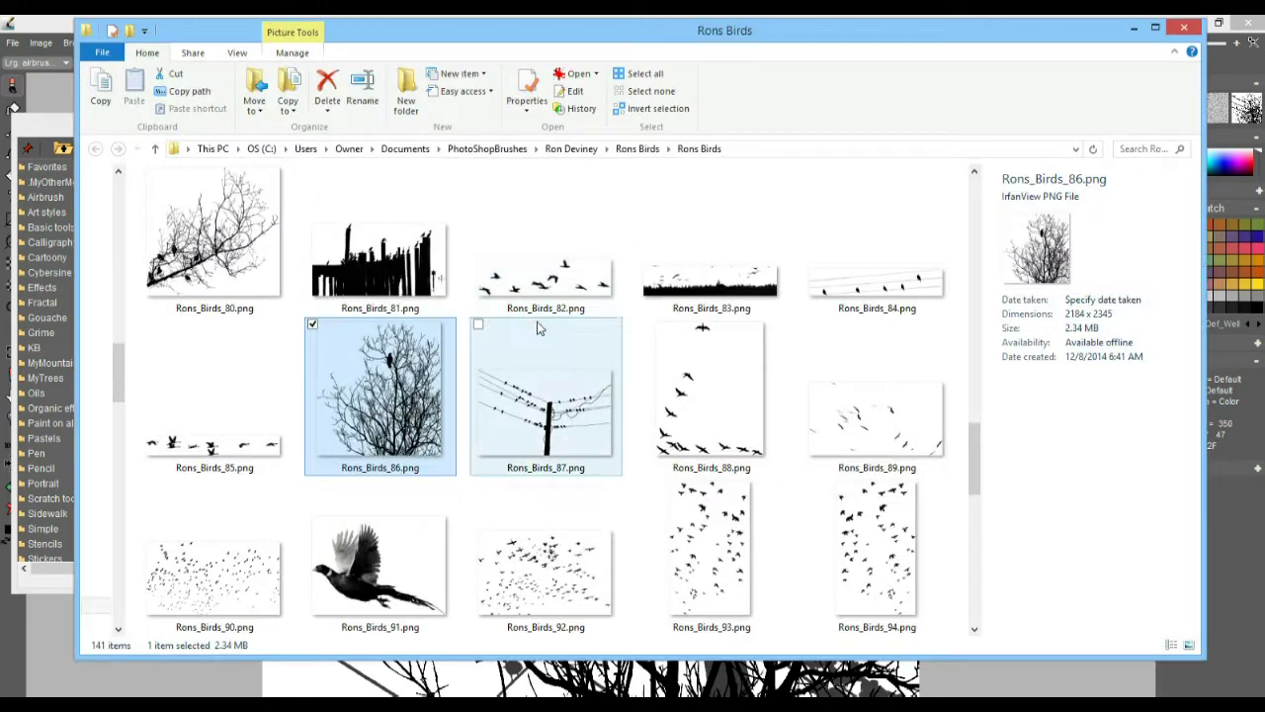
click(682, 420)
click(380, 539)
scroll(380, 539, down, 5)
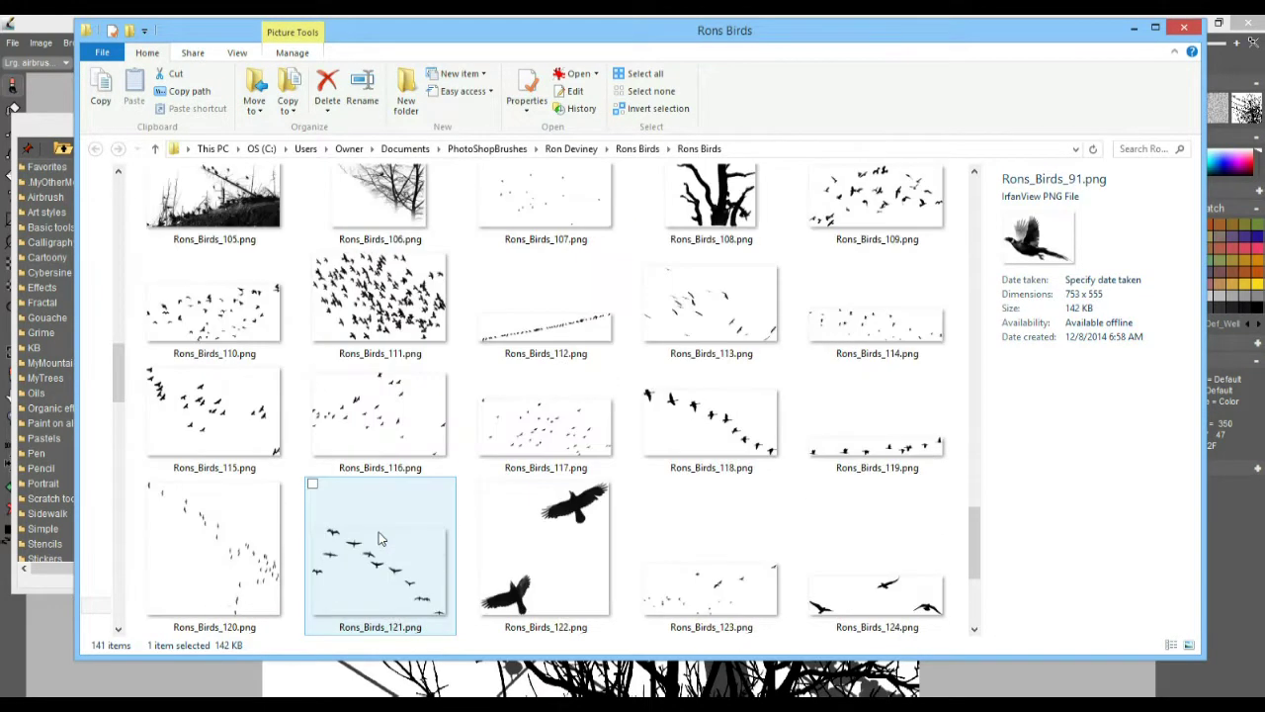
scroll(724, 422, down, 5)
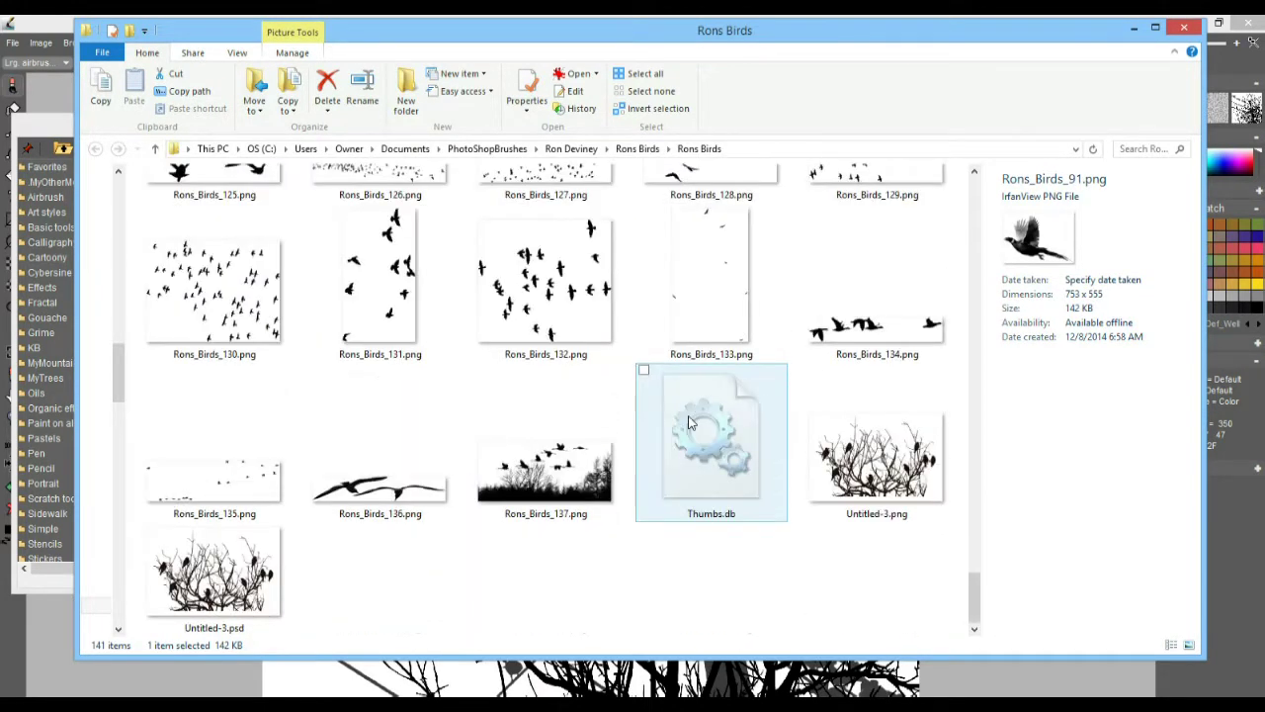
scroll(689, 420, up, 20)
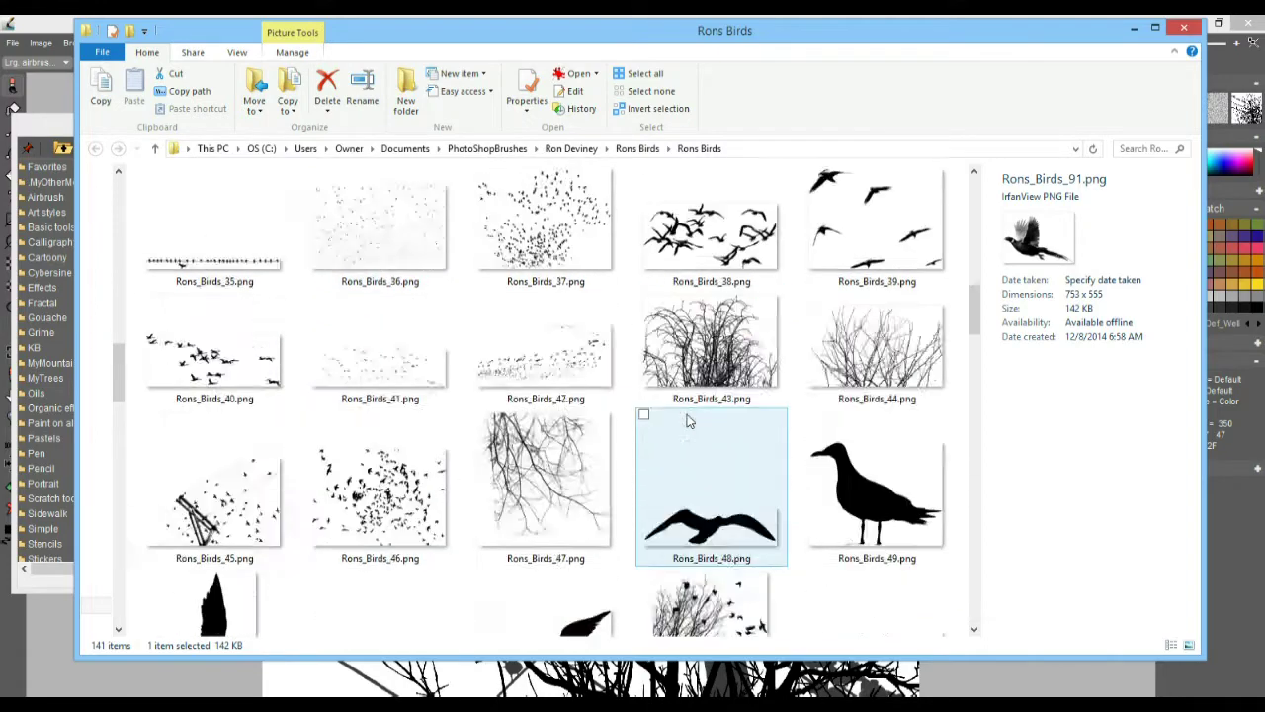
scroll(689, 421, up, 1)
click(534, 427)
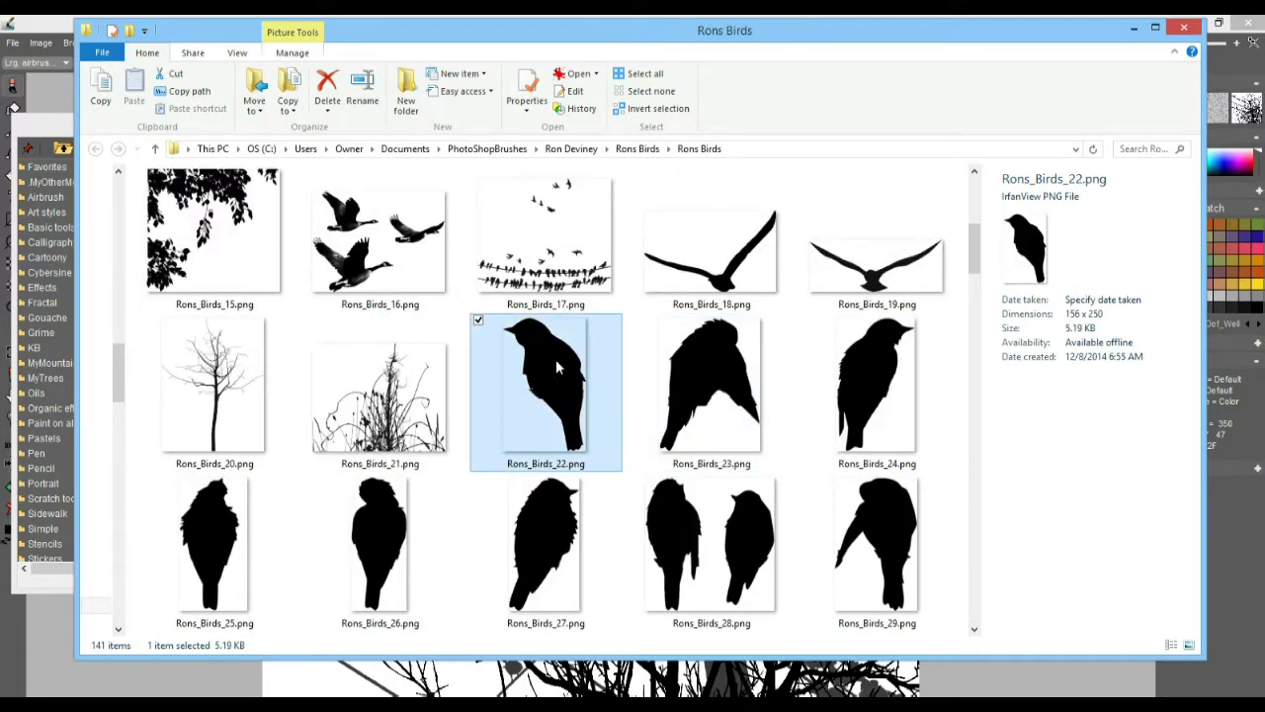
click(540, 522)
click(364, 526)
click(524, 526)
click(689, 534)
click(704, 384)
key(alt+Tab)
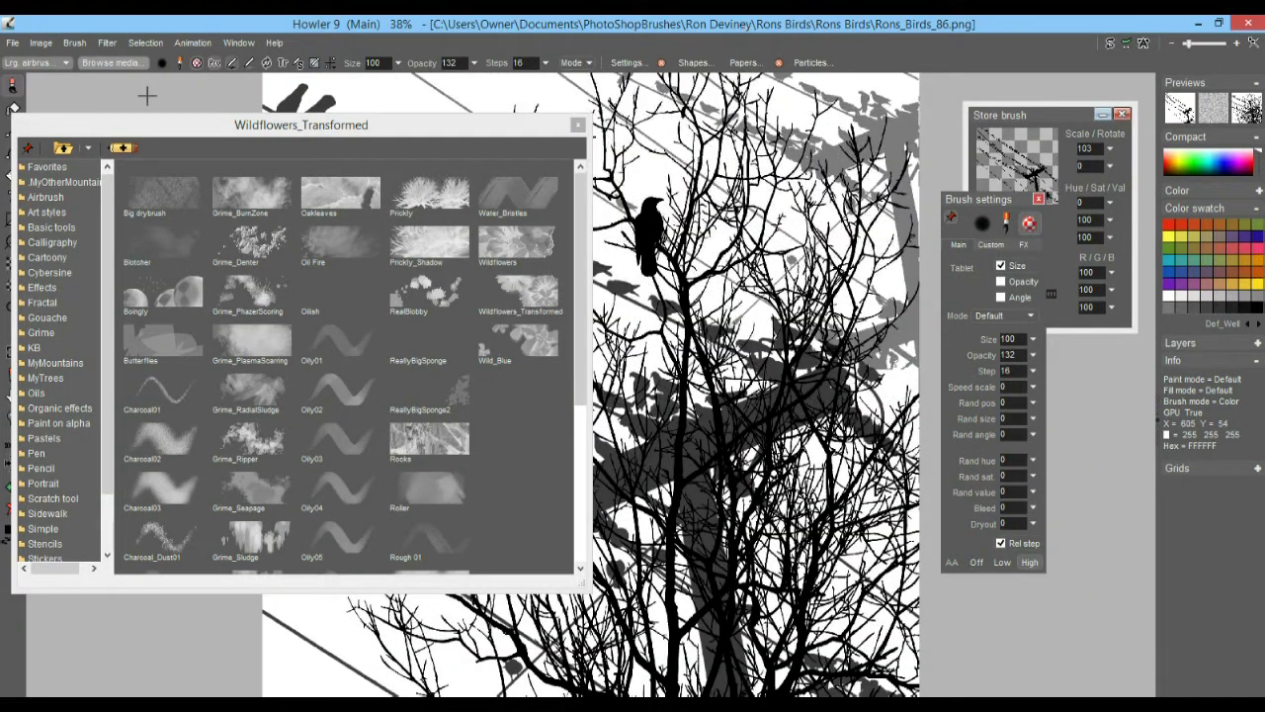
- Save the current brush as a new media preset named after the brush set's author
click(125, 150)
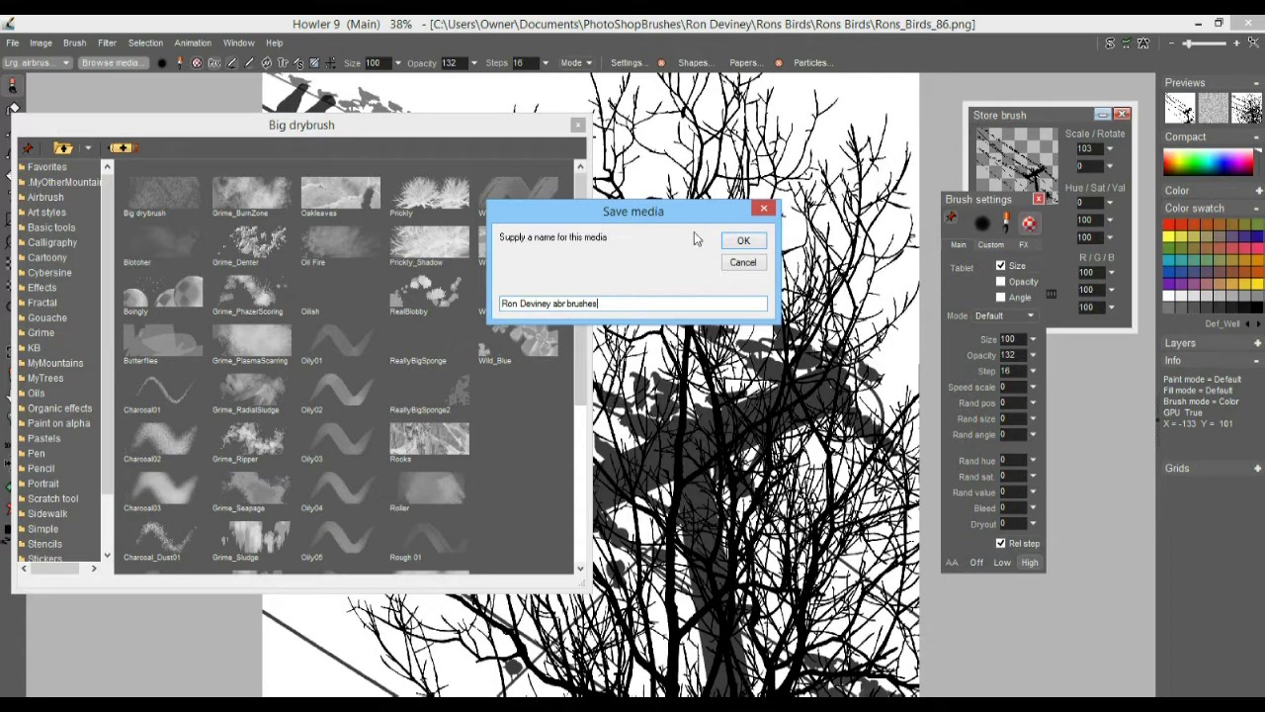
click(749, 240)
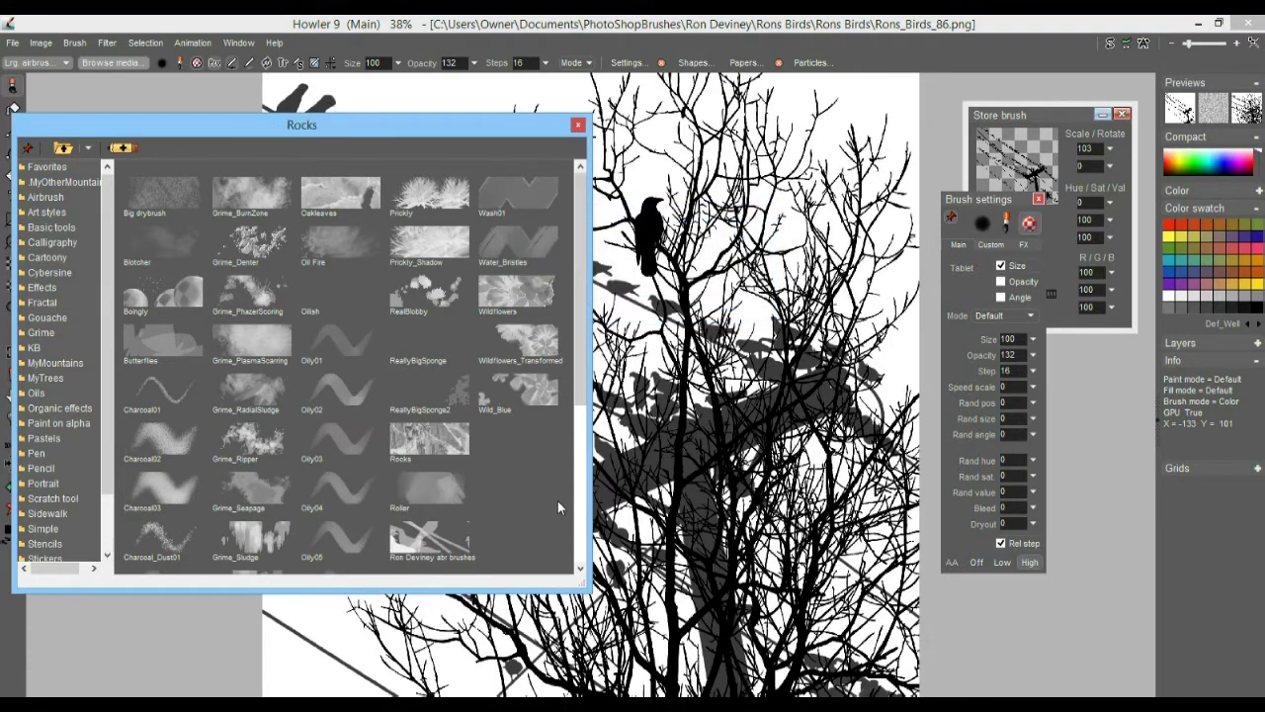
click(105, 476)
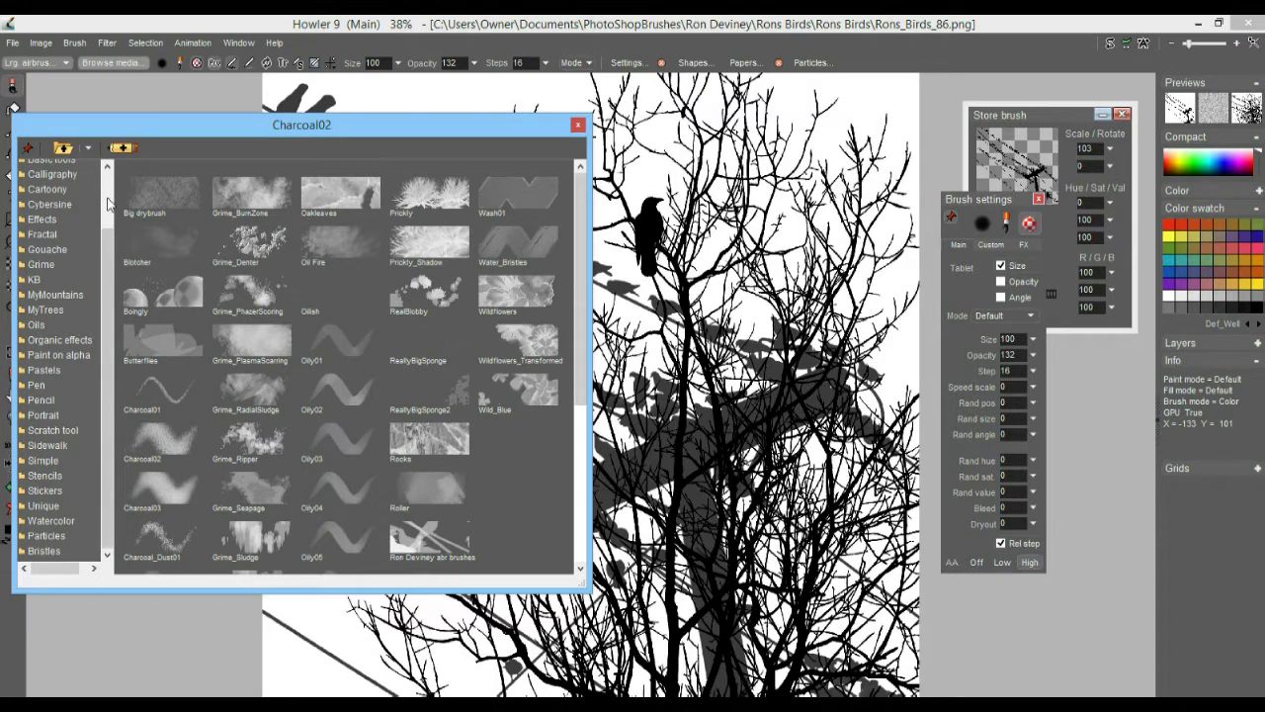
scroll(109, 203, up, 2)
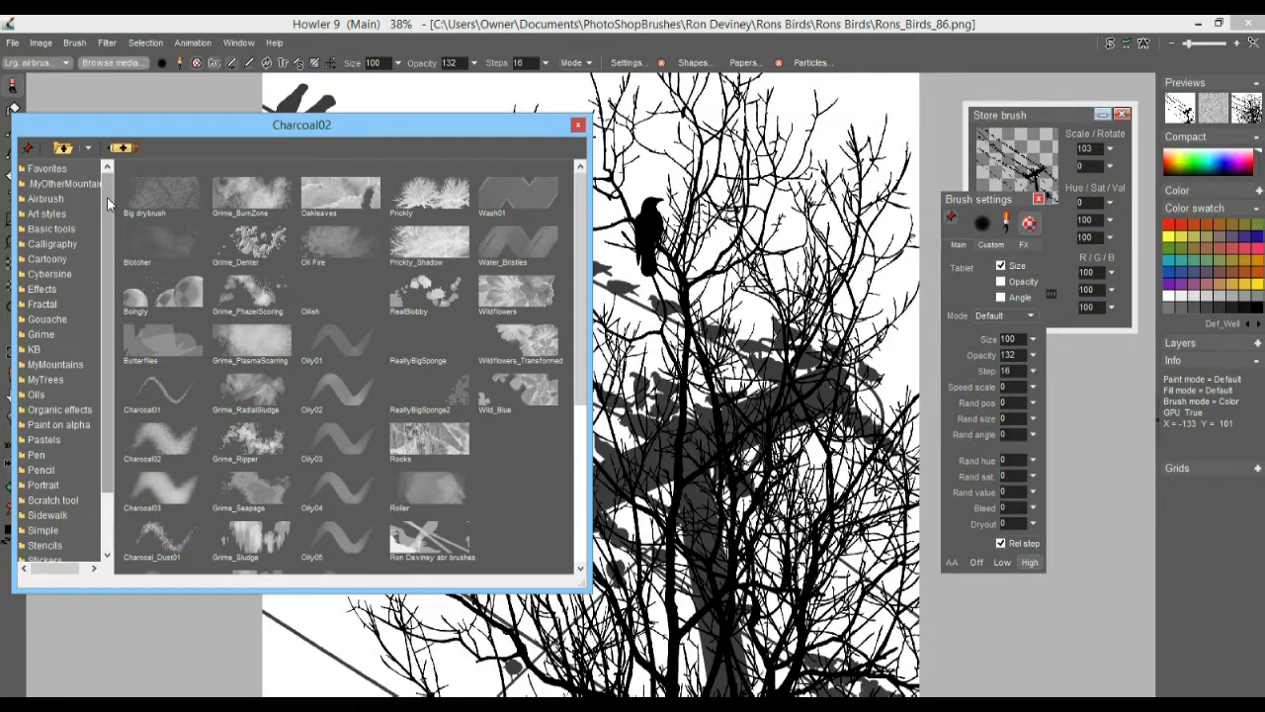